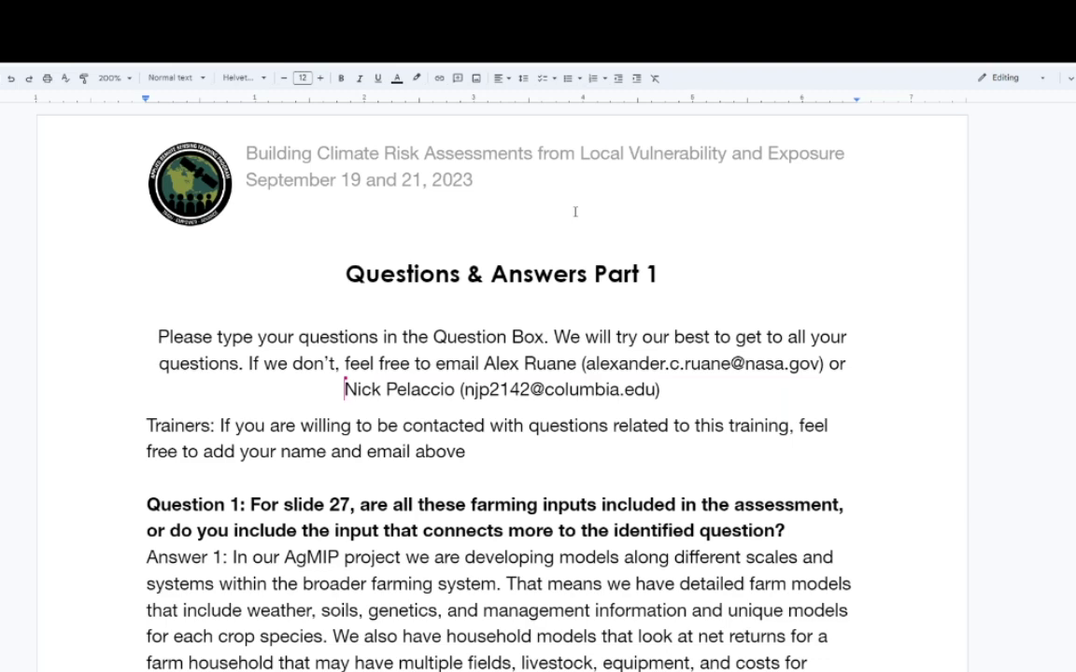
Insert the word "phases" after "early and iterative" in Answer 2.
scroll(557, 395, down, 3)
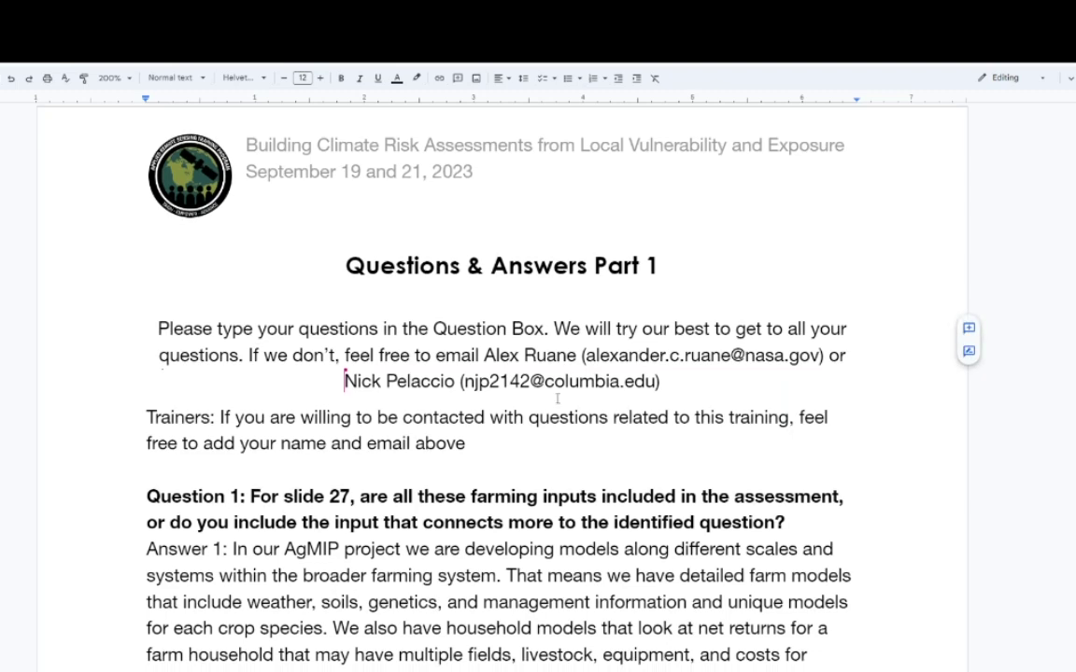
scroll(557, 396, down, 1)
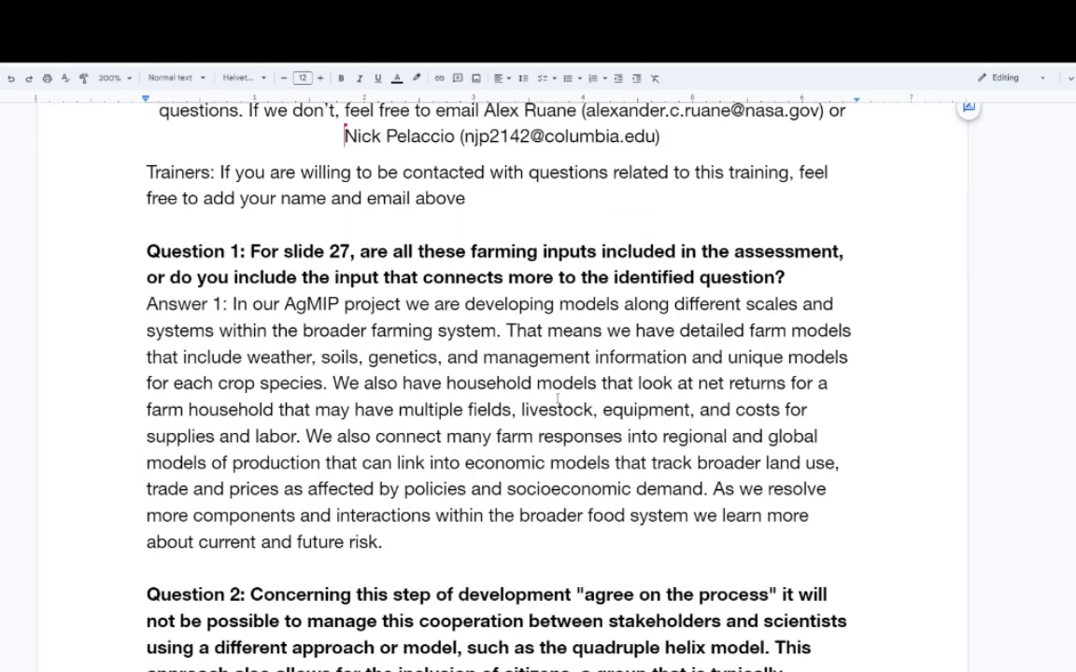
scroll(557, 399, up, 1)
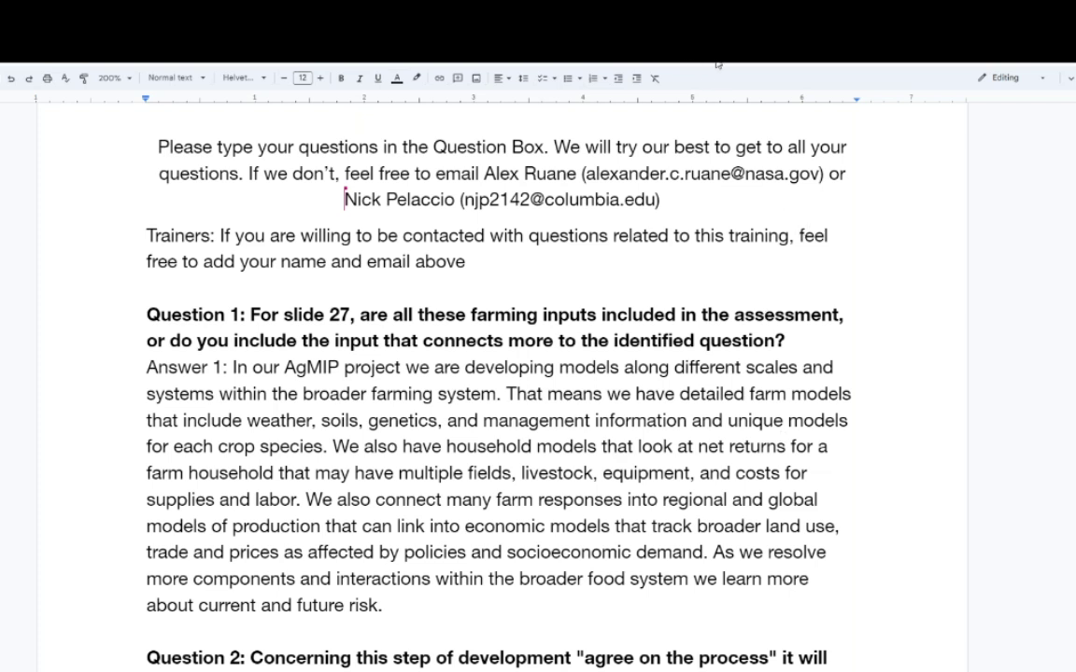
scroll(554, 452, down, 1)
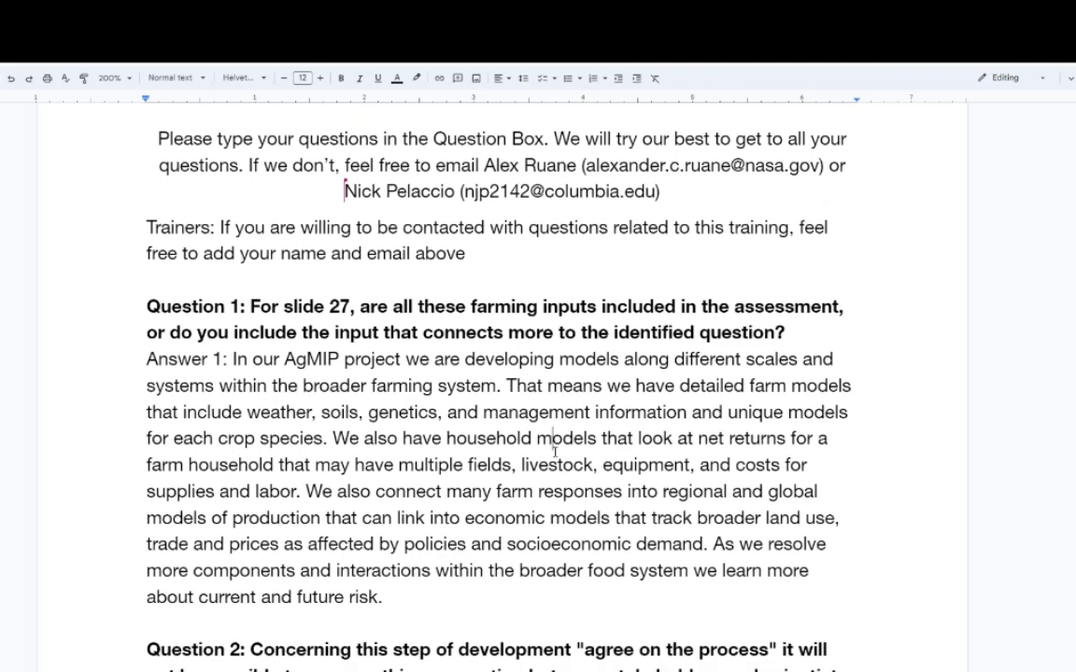
scroll(555, 452, down, 5)
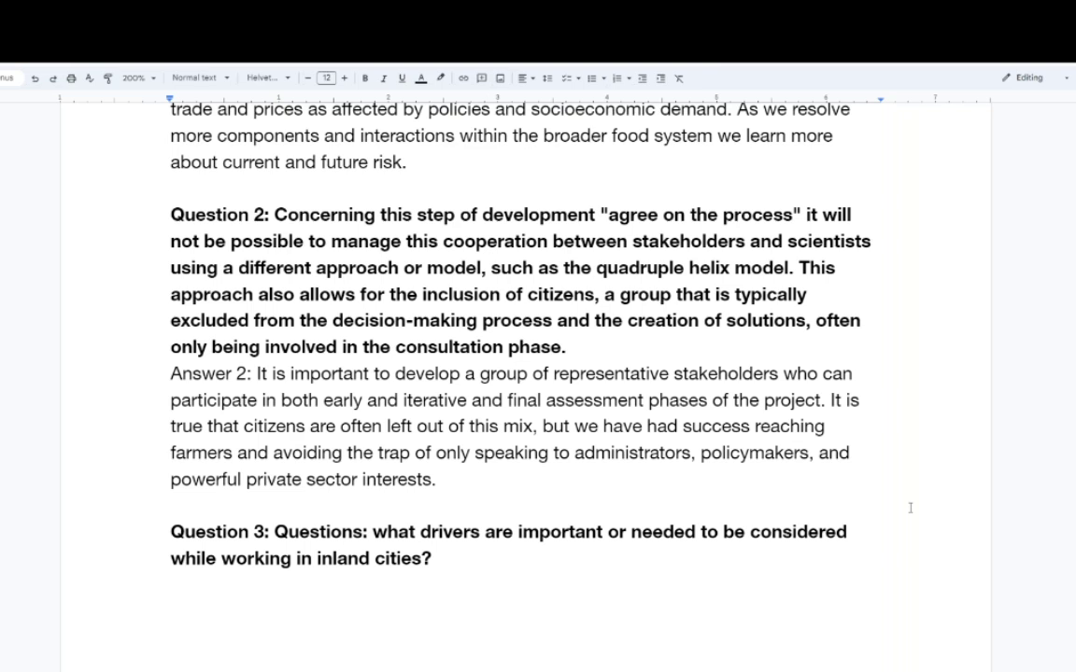
double_click(513, 471)
click(512, 471)
click(473, 400)
text(phases)
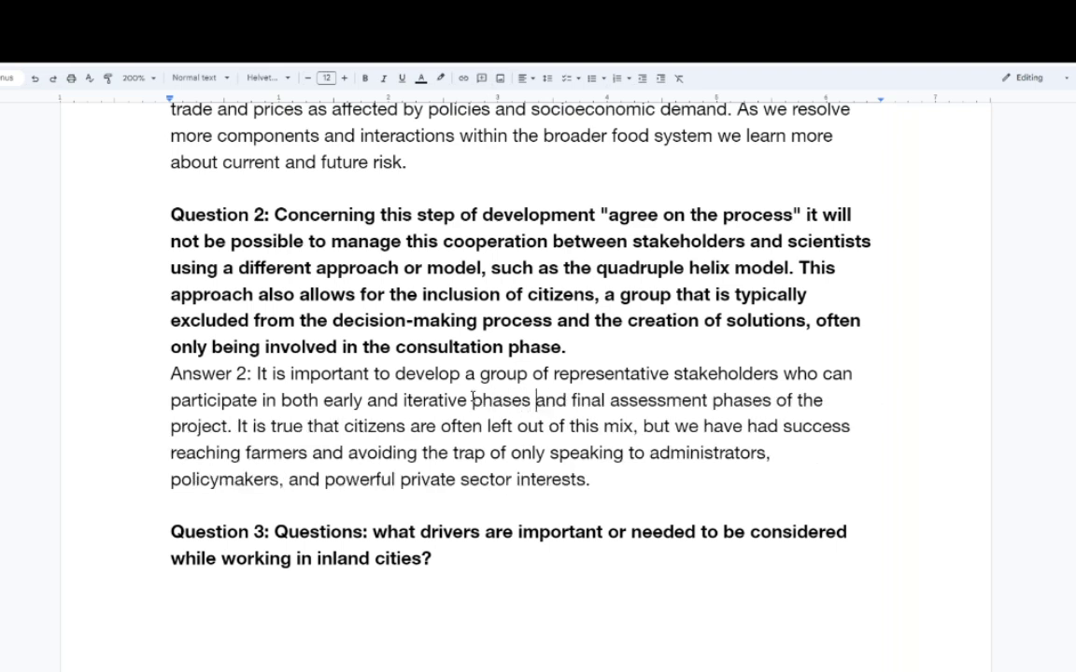
Extend the first sentence of Answer 2 with "when it comes to decision making" after "phases of the project".
click(229, 426)
text(when it c)
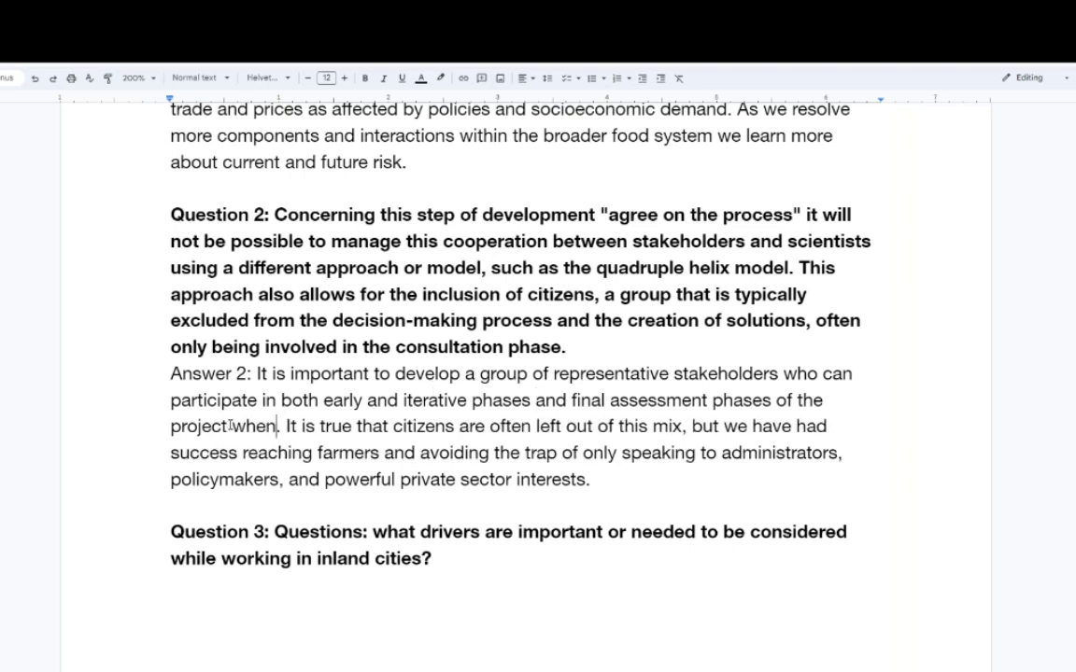
text(omes to decisio)
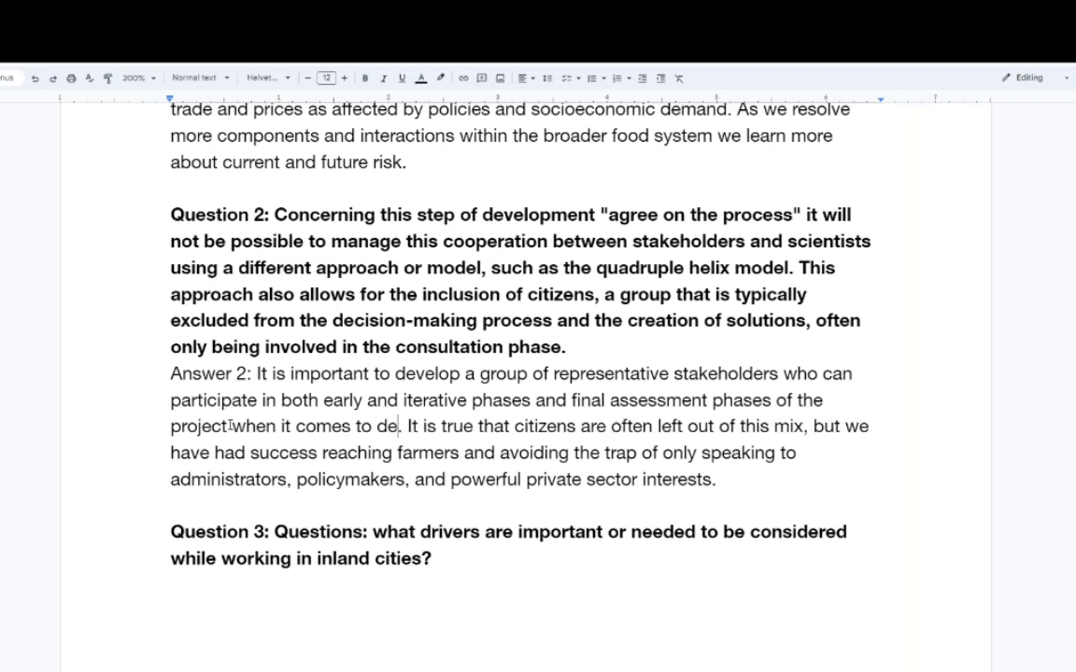
text(n)
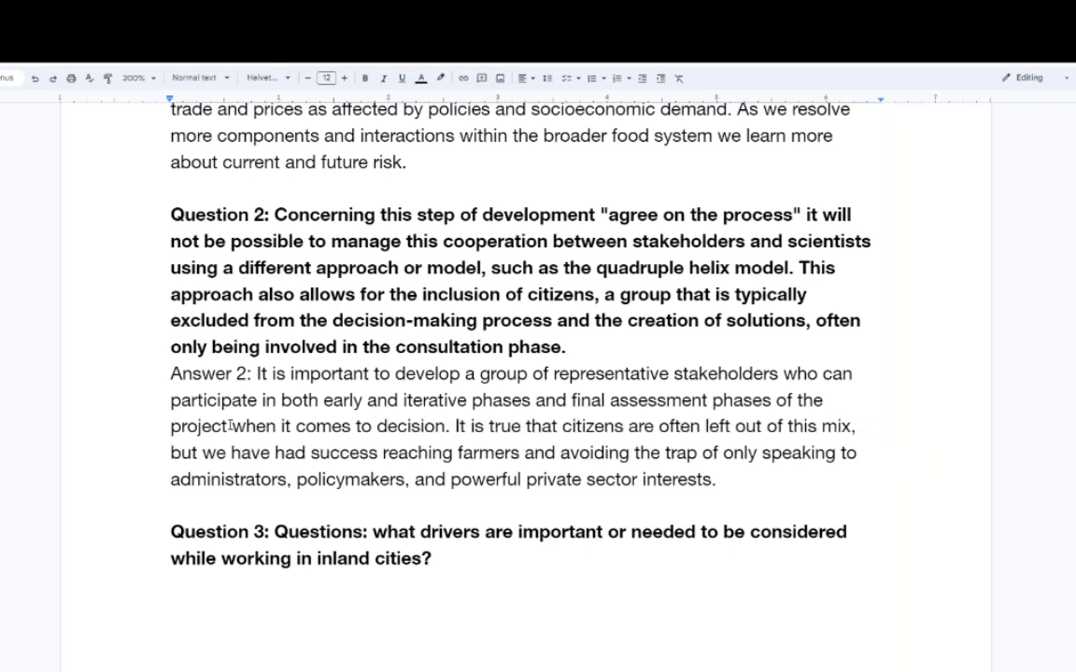
text( making)
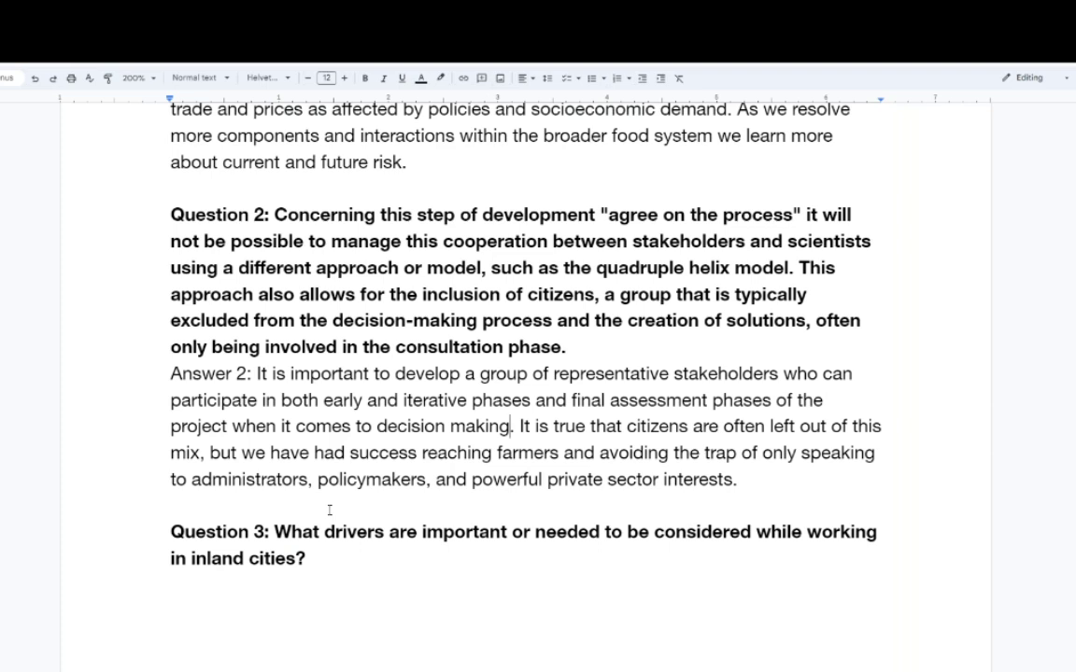
Append the sentence "This is a challenge, yes, but it is worth it." to the end of Answer 2.
click(798, 477)
text(This a)
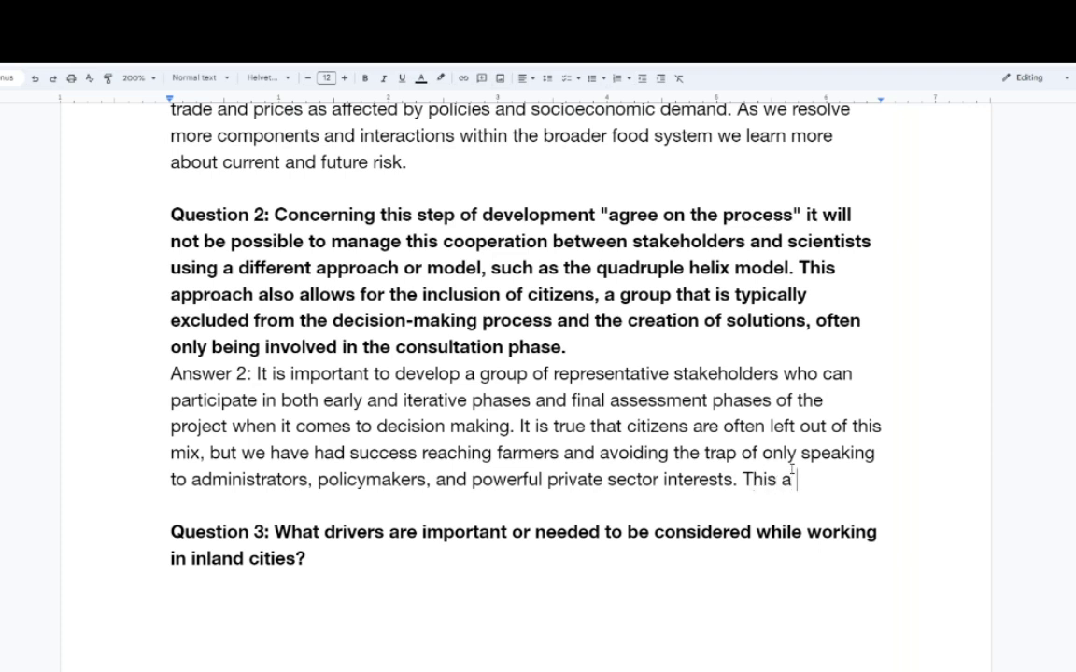
text( challenge)
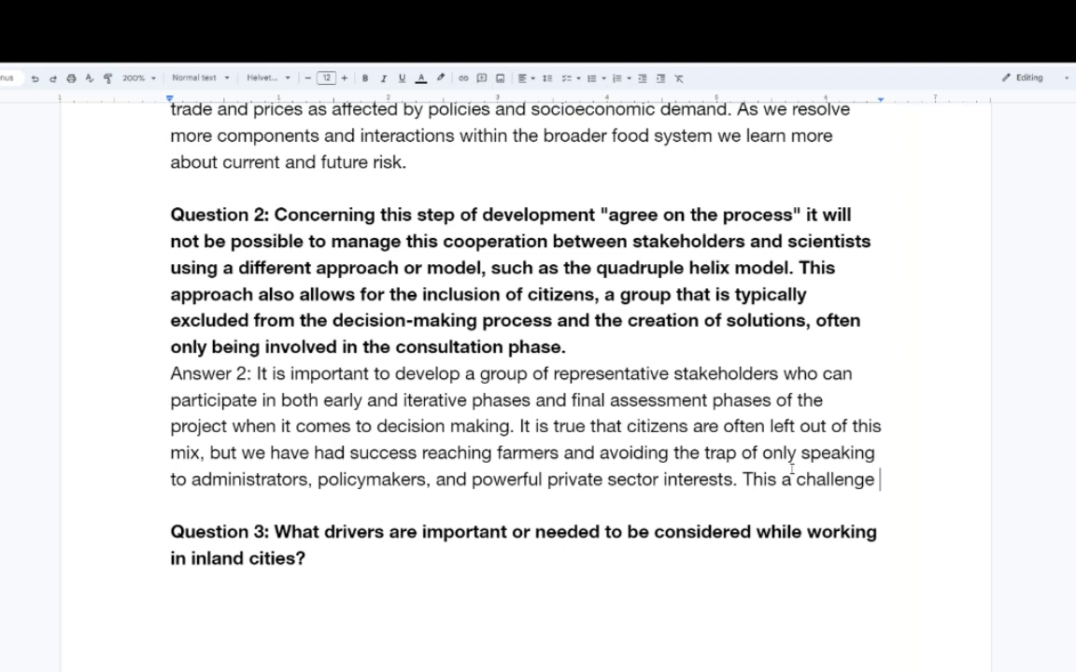
key(BackSpace)
text(, yes, )
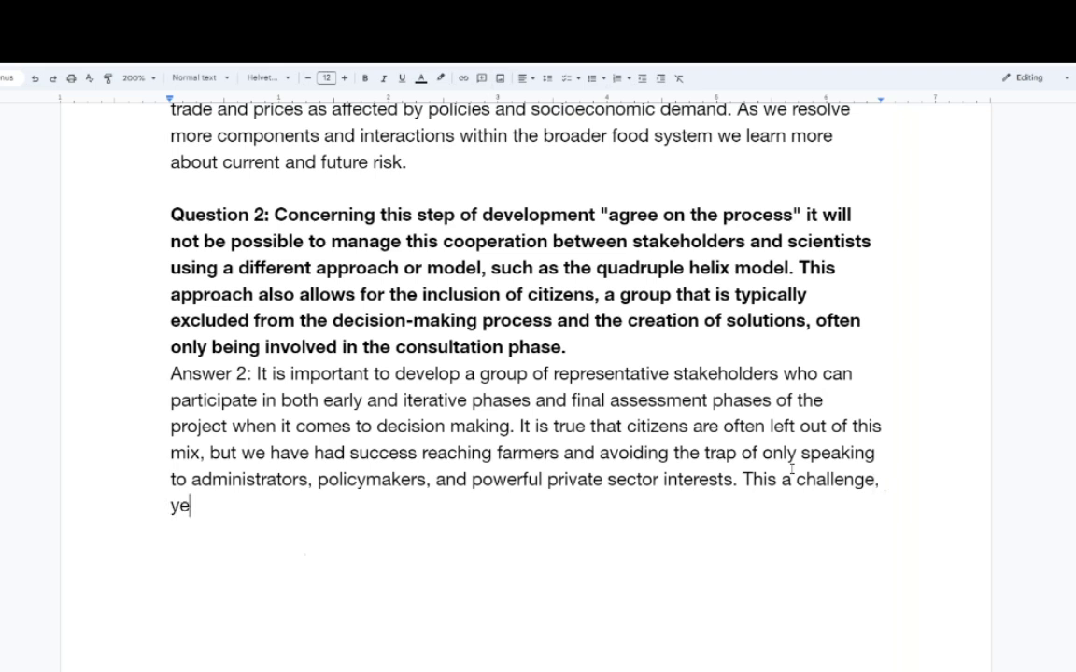
text(but it is)
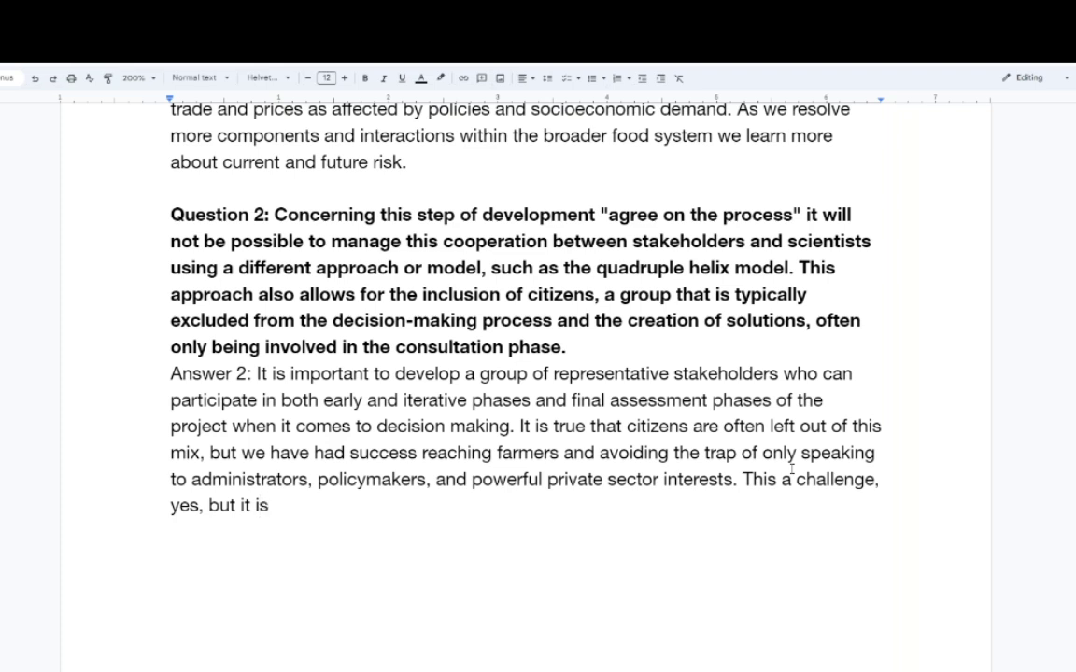
text( worth)
text(it.)
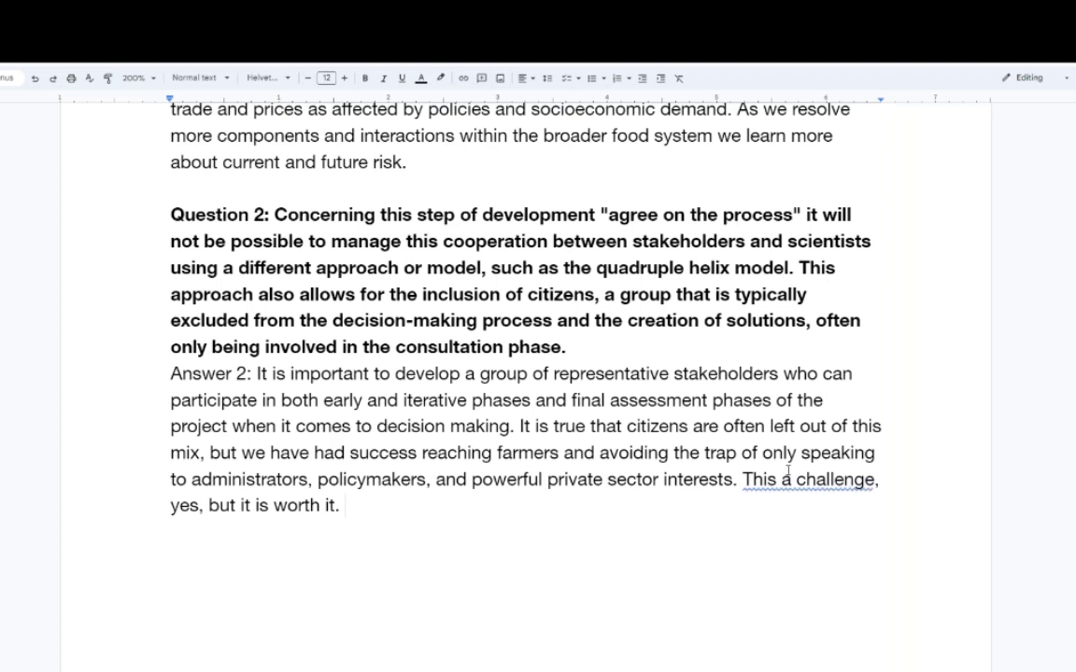
click(780, 479)
click(770, 452)
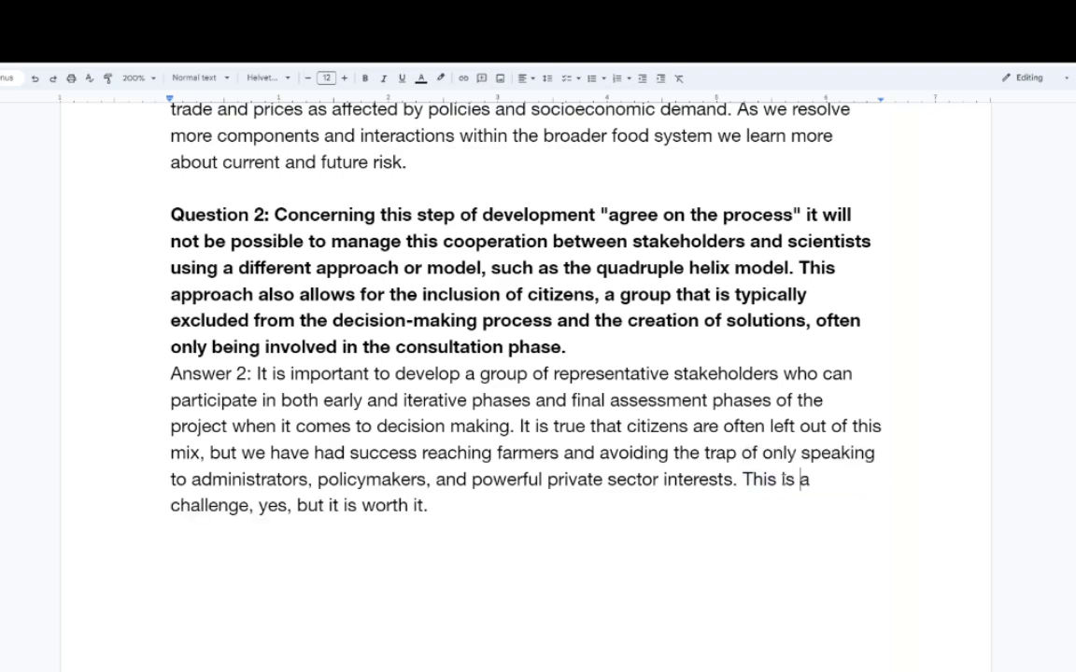
Read through Questions 3 and 4 and their answers on inland city drivers and damage functions.
click(699, 537)
scroll(698, 538, down, 1)
scroll(698, 538, down, 8)
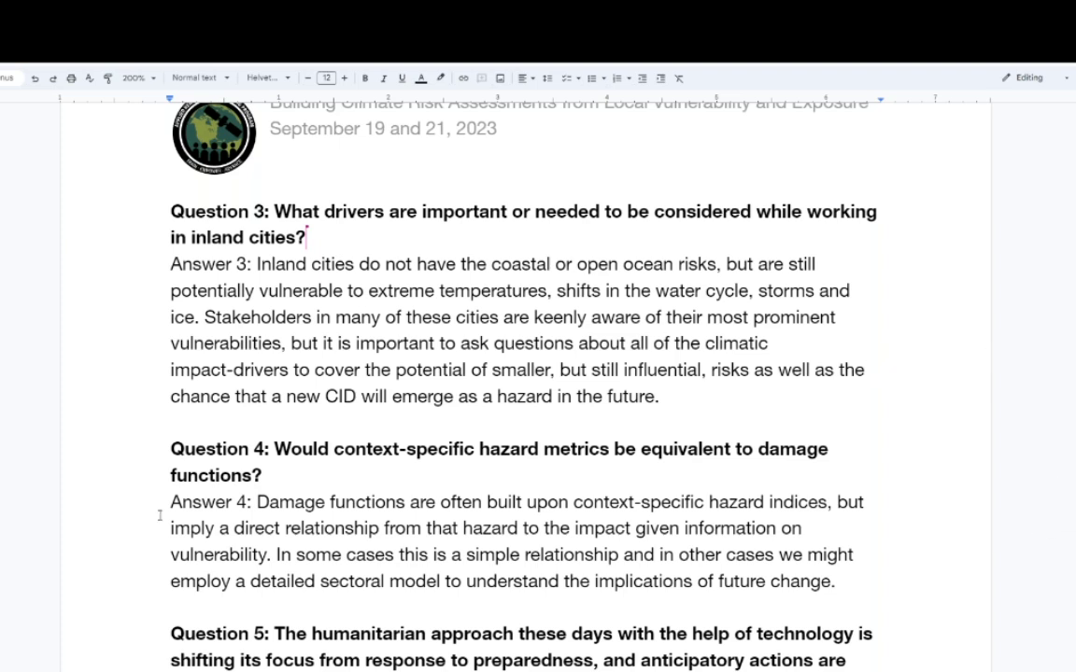
double_click(314, 477)
scroll(427, 483, down, 5)
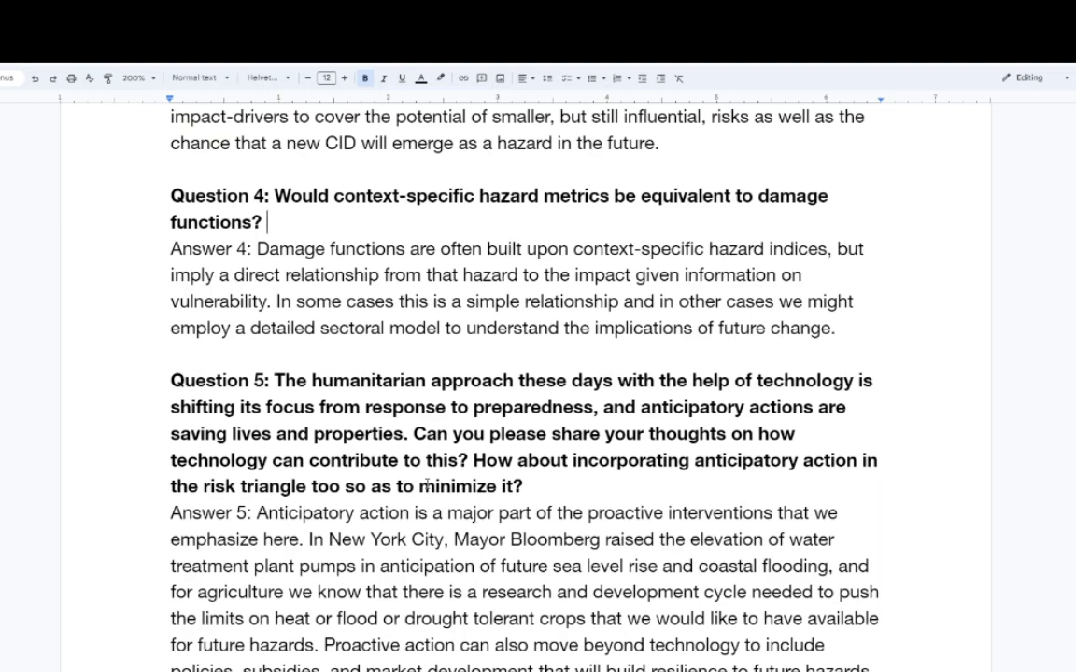
click(411, 248)
click(277, 301)
double_click(863, 321)
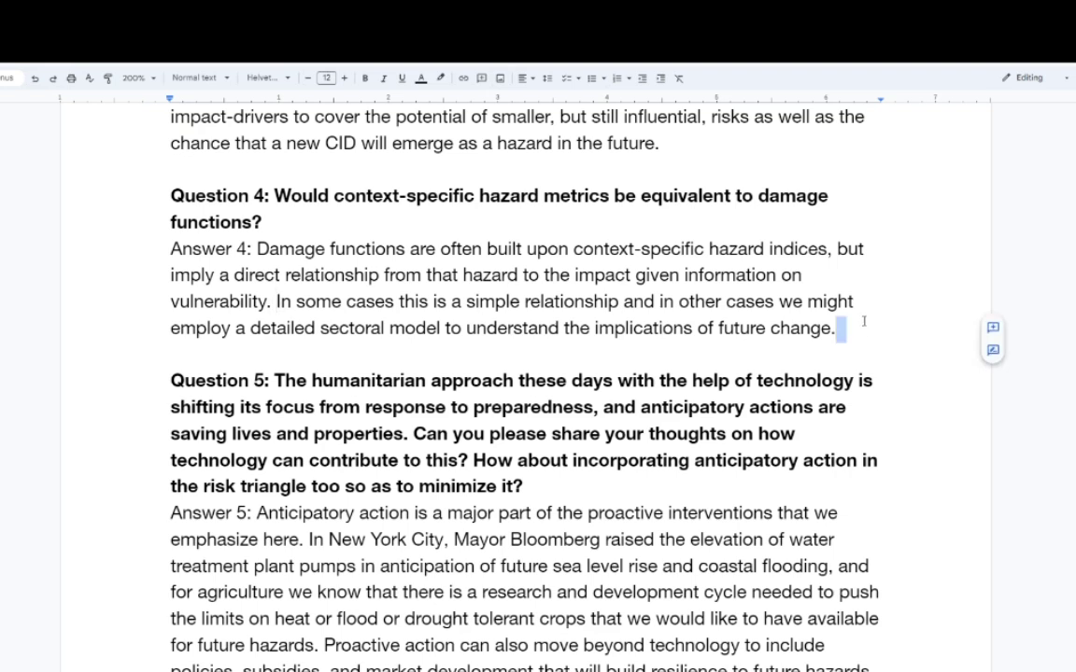
click(857, 329)
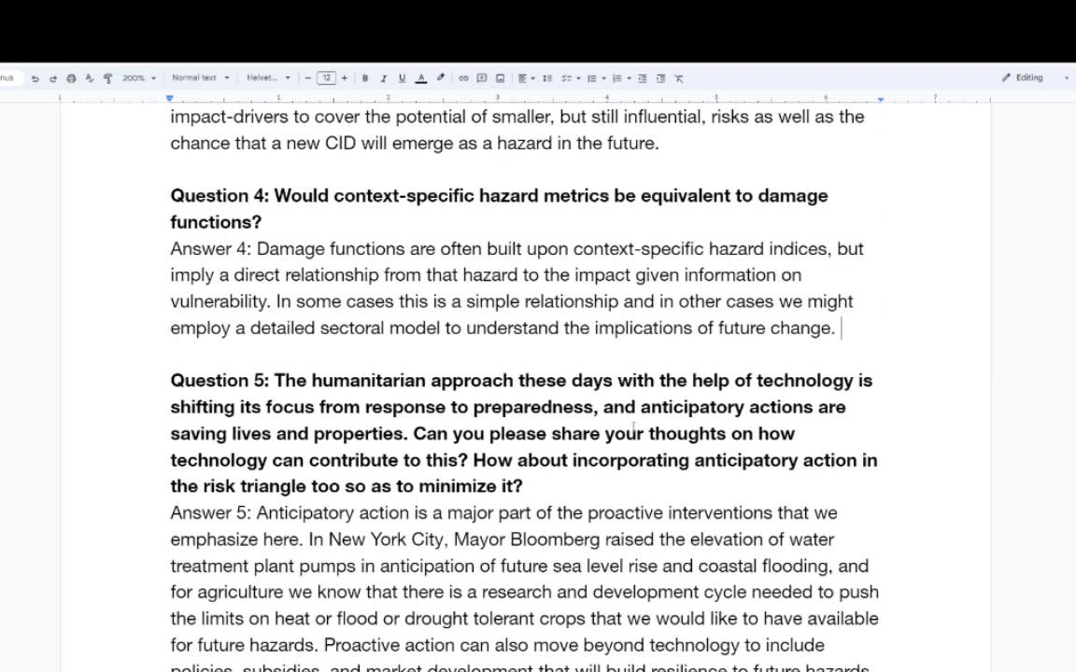
Insert the sentence "These efforts can take decades or more." before "Proactive action" in Answer 5.
scroll(634, 430, down, 3)
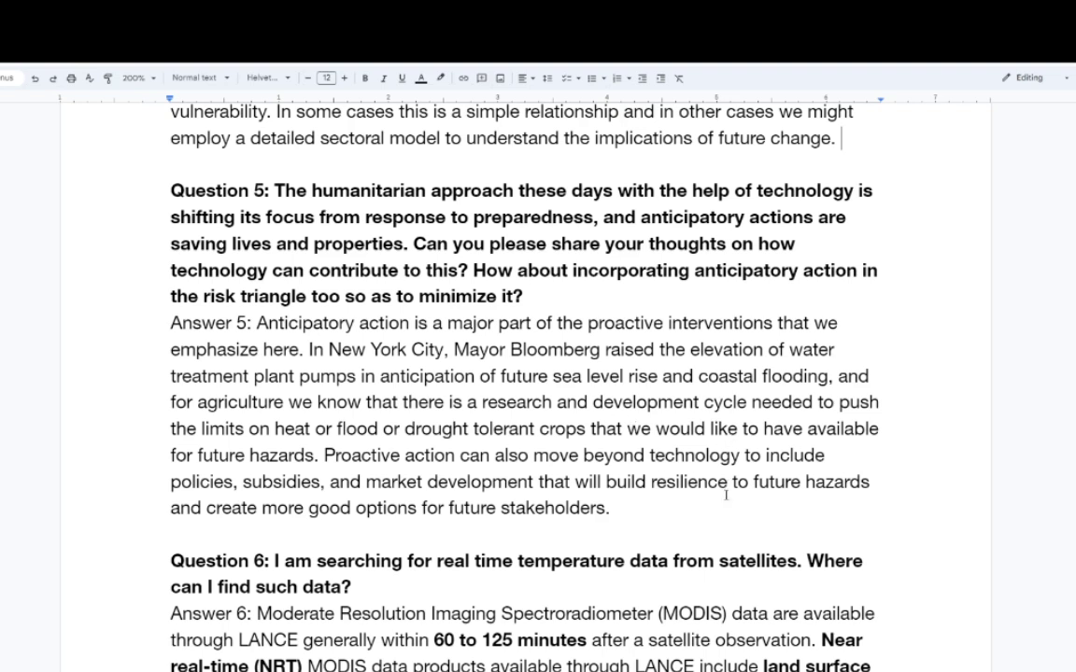
click(692, 508)
click(722, 501)
text(T)
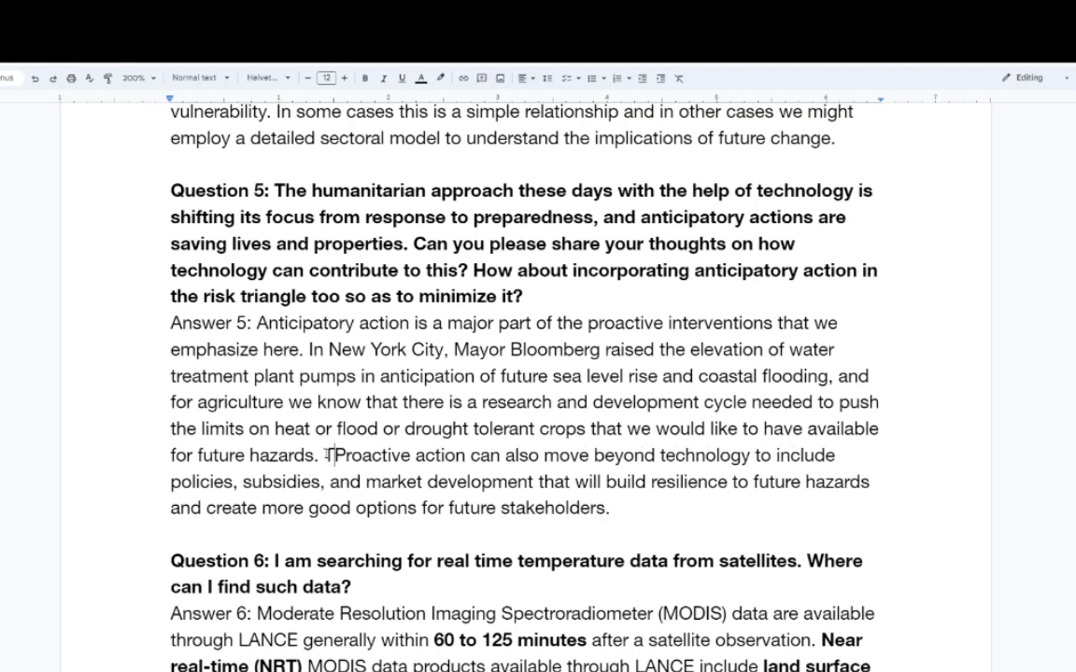
text(hese efforts)
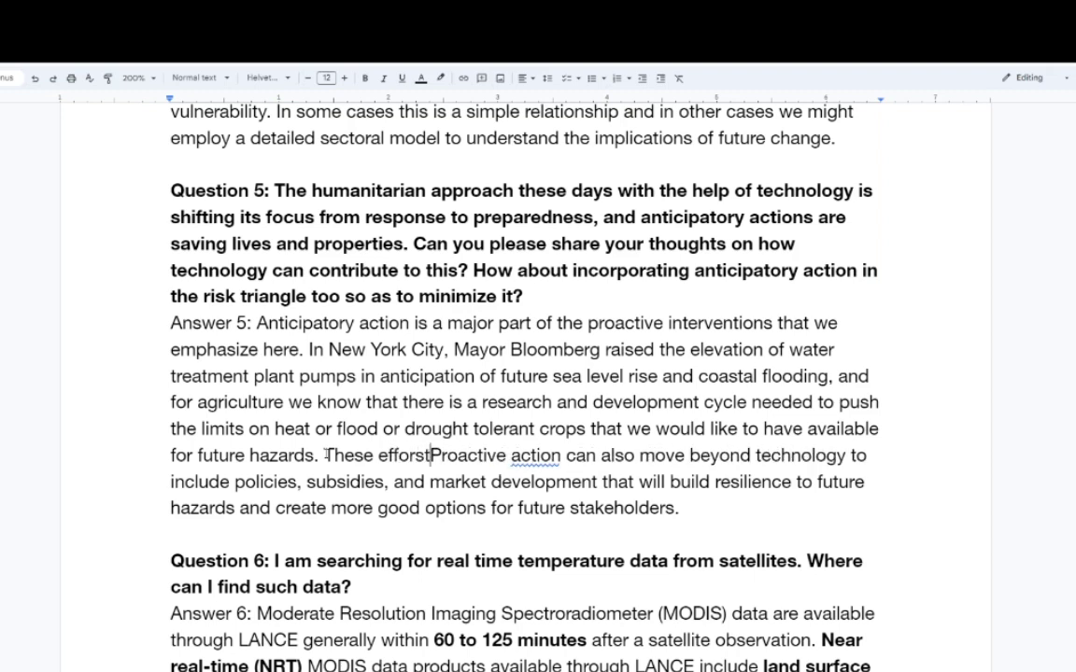
text( can take )
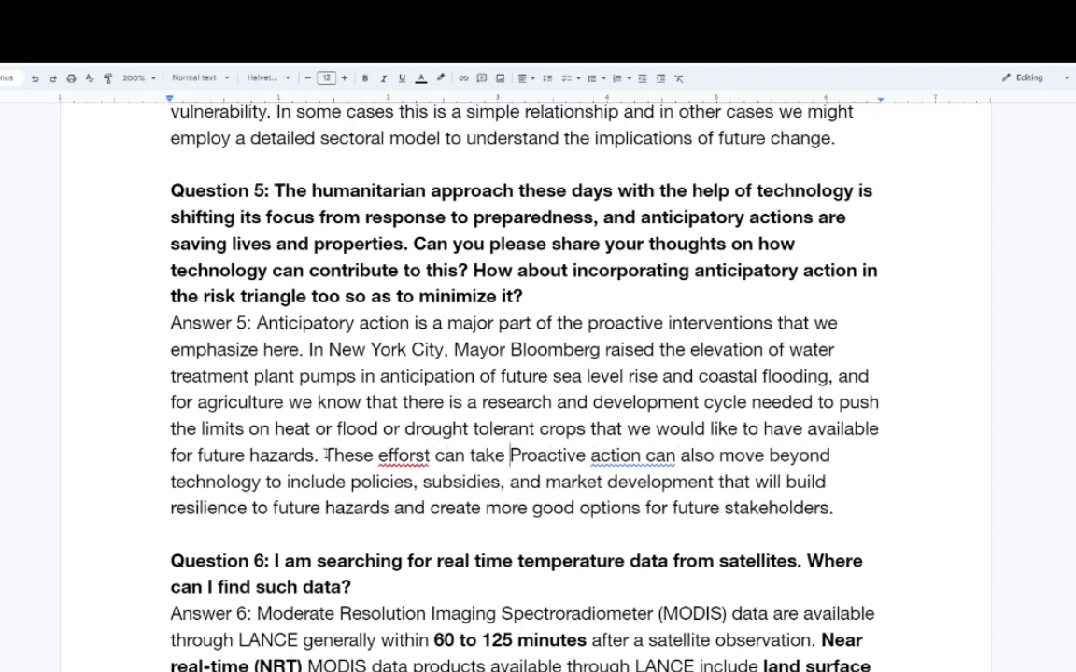
text(decades or more.)
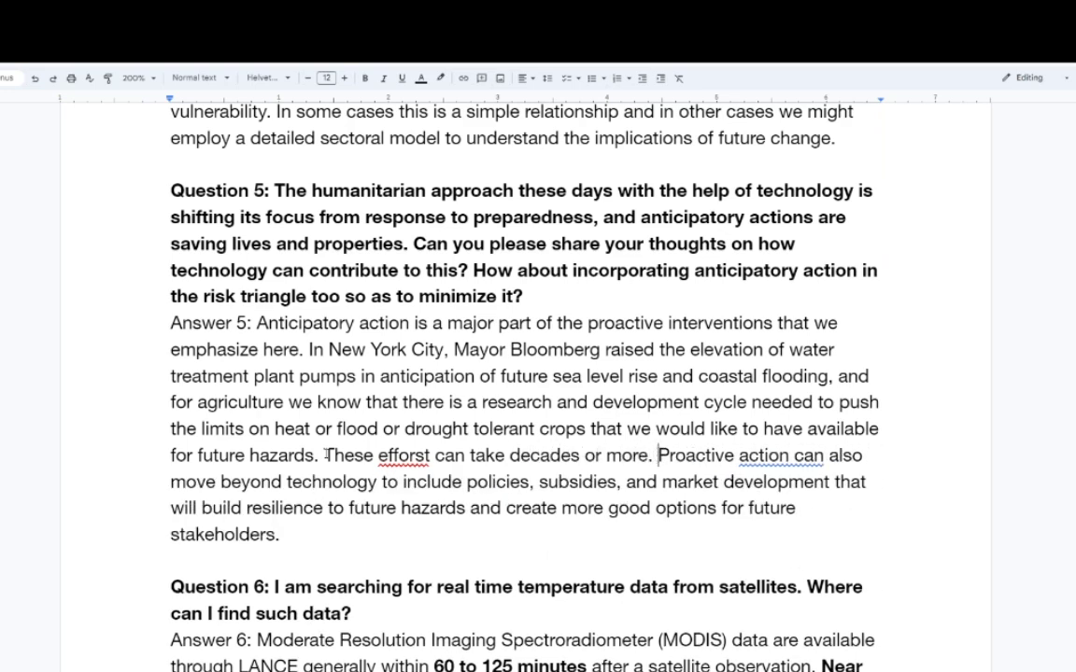
click(427, 455)
click(374, 406)
text(s)
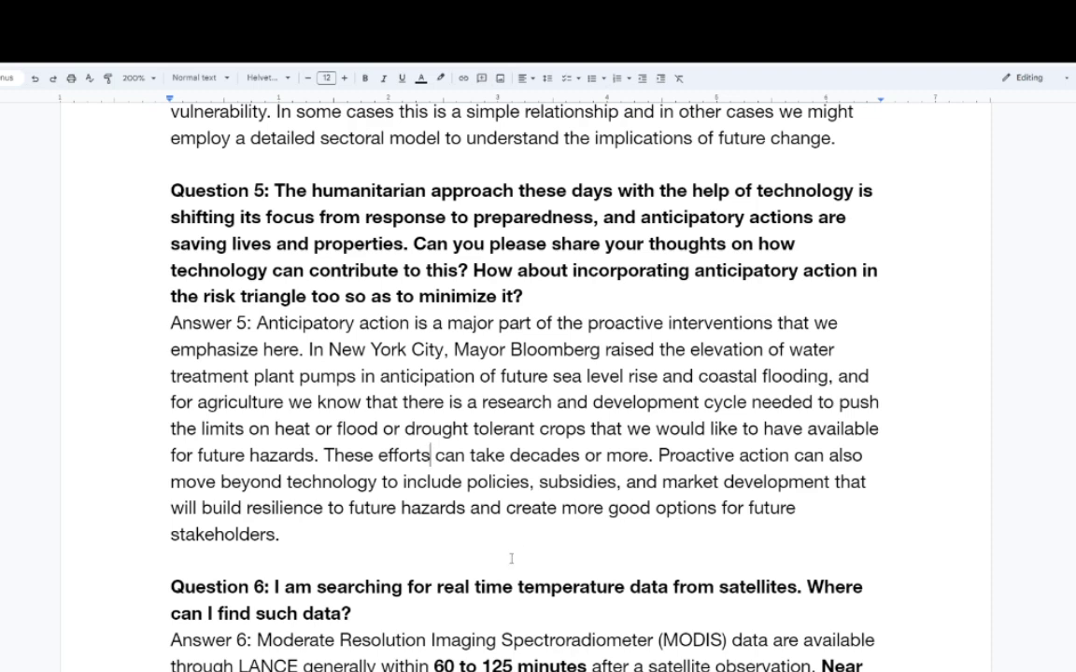
Review Questions 6 to 8 and their answers, highlighting the near real-time MODIS passage and its link in Answer 6.
scroll(504, 554, down, 3)
scroll(503, 553, down, 2)
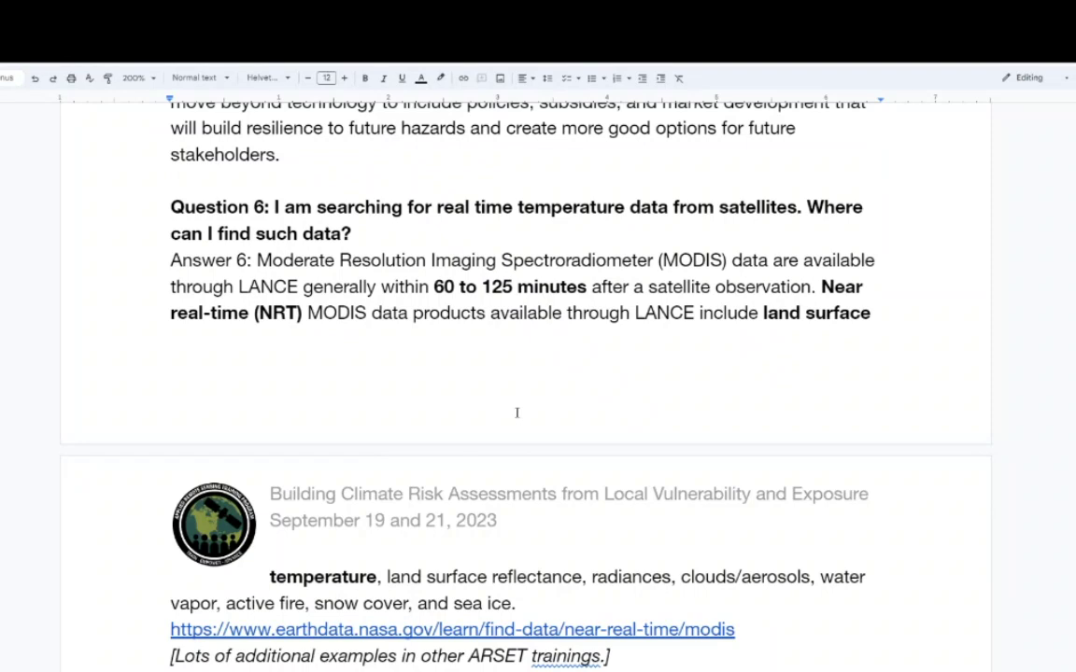
scroll(516, 412, down, 1)
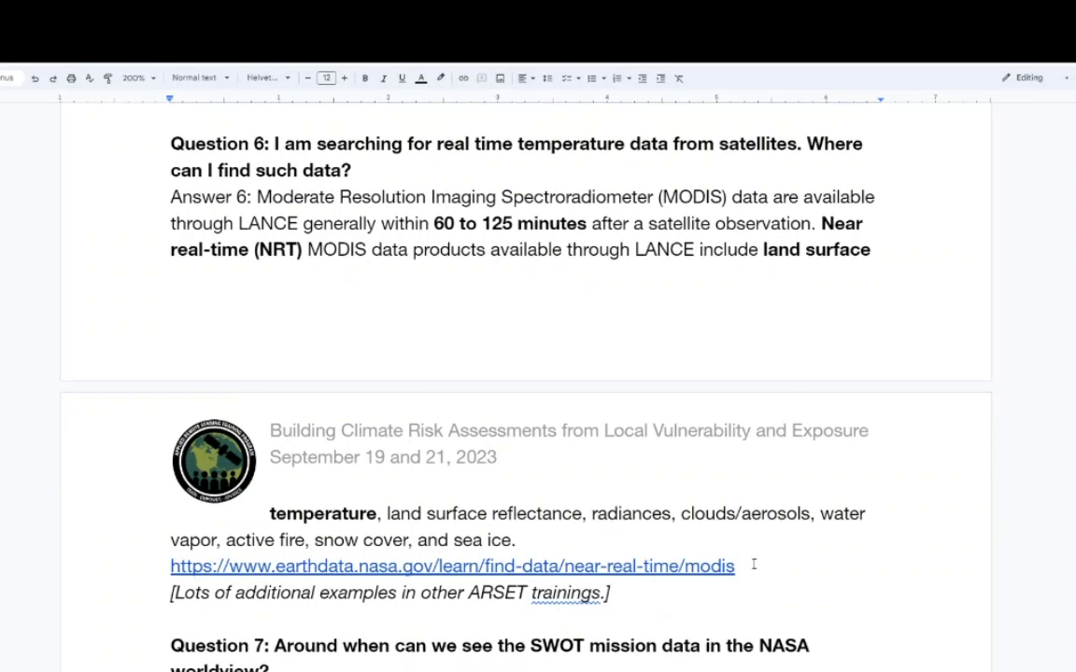
drag(752, 566, 709, 560)
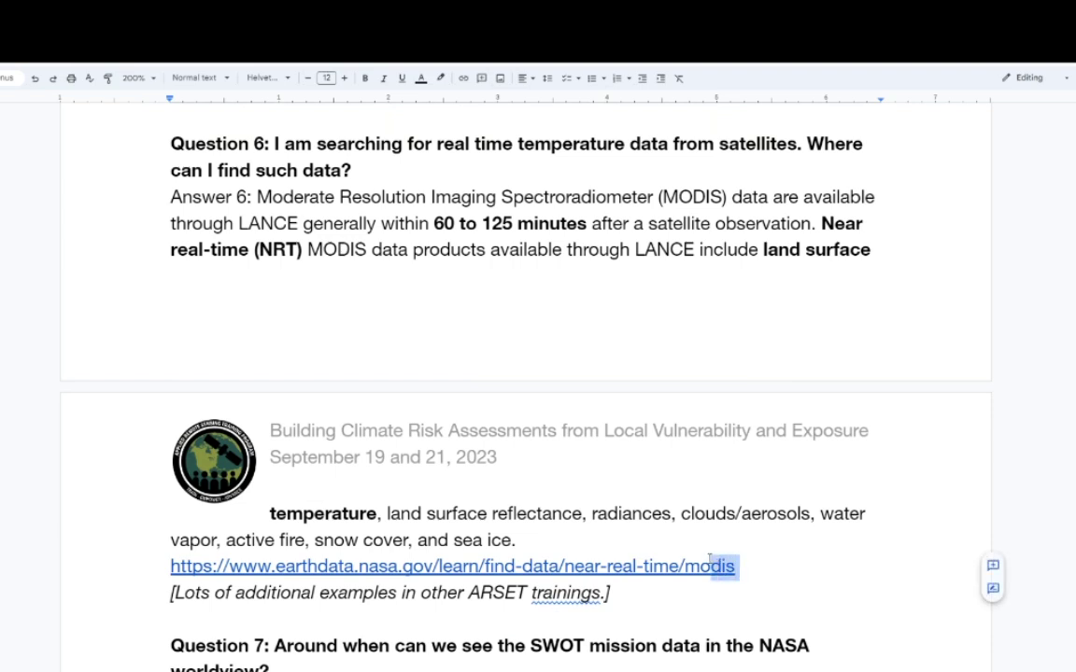
drag(710, 561, 740, 205)
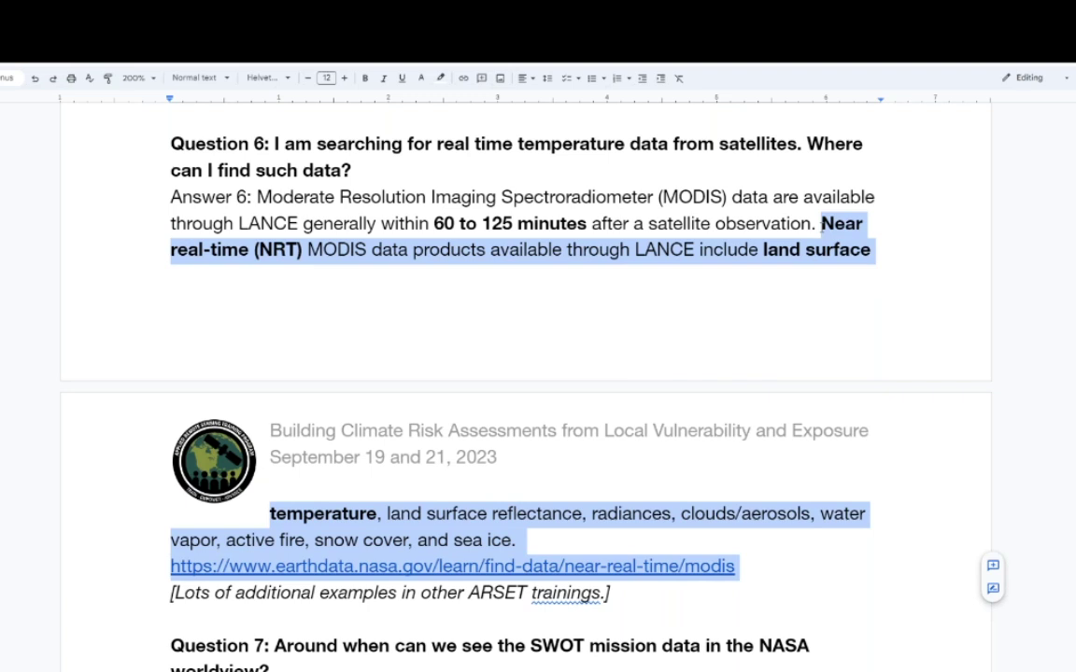
click(836, 541)
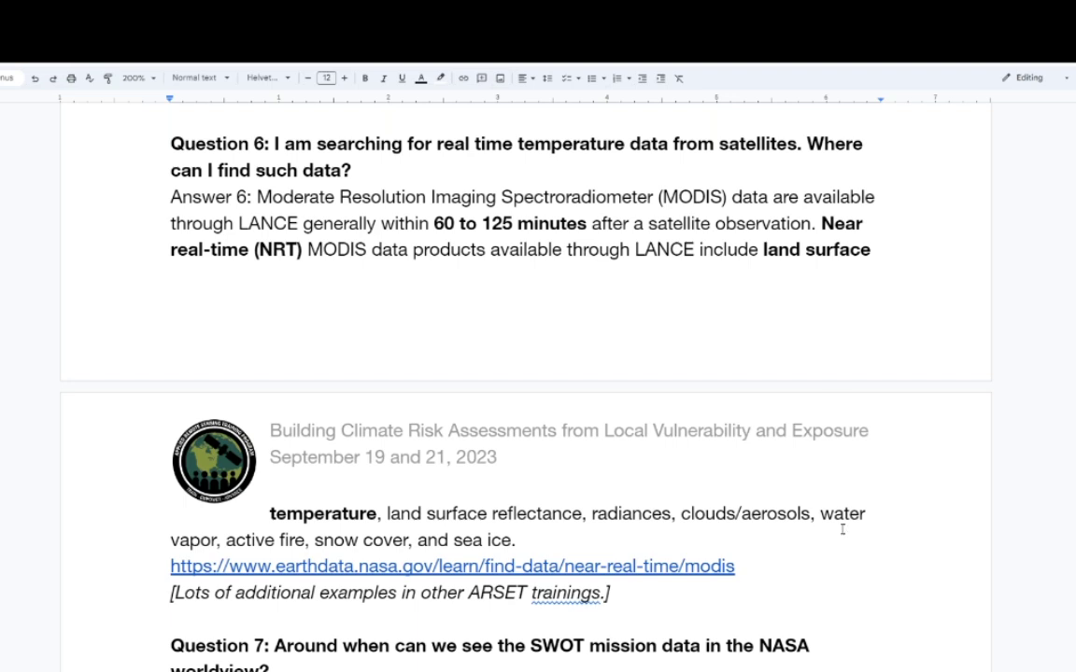
click(683, 599)
click(684, 600)
scroll(709, 586, down, 1)
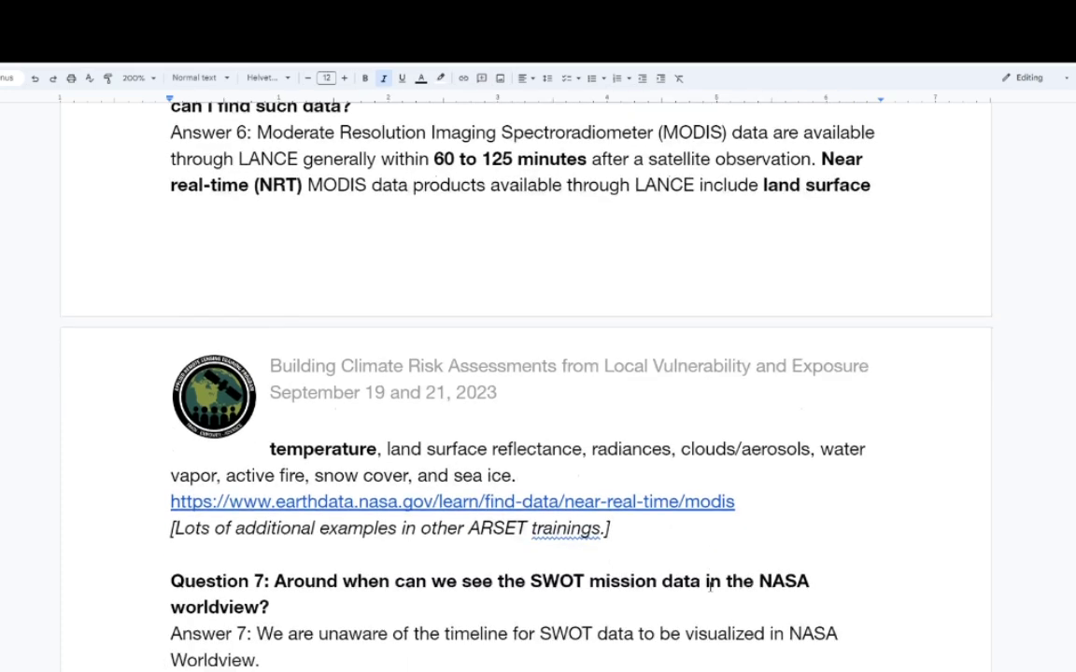
scroll(710, 587, down, 5)
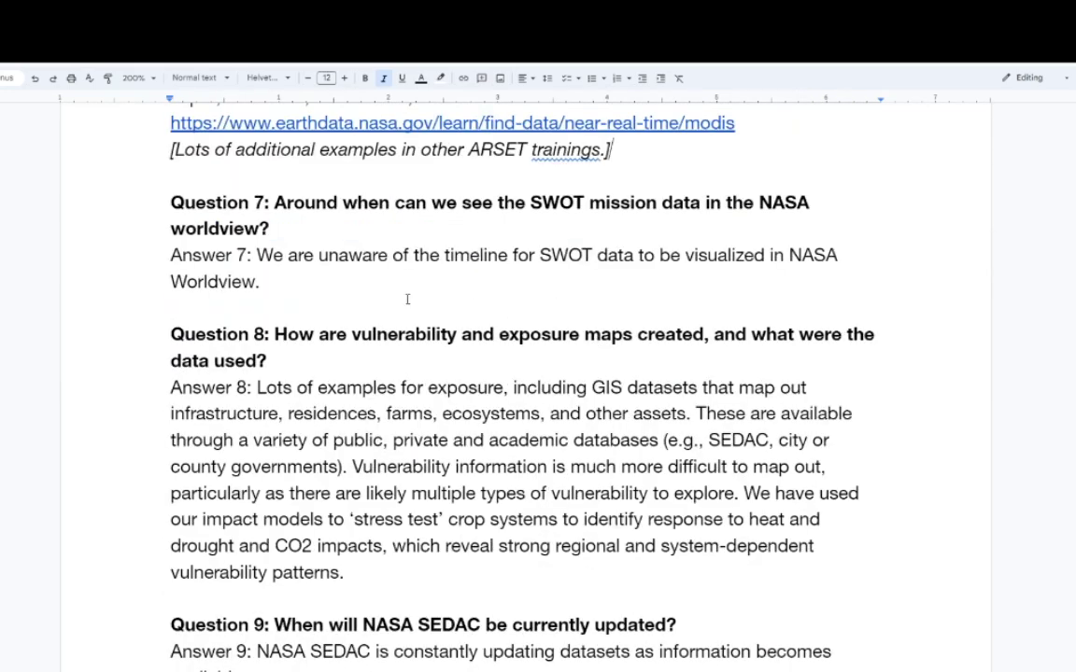
click(403, 279)
scroll(555, 365, down, 3)
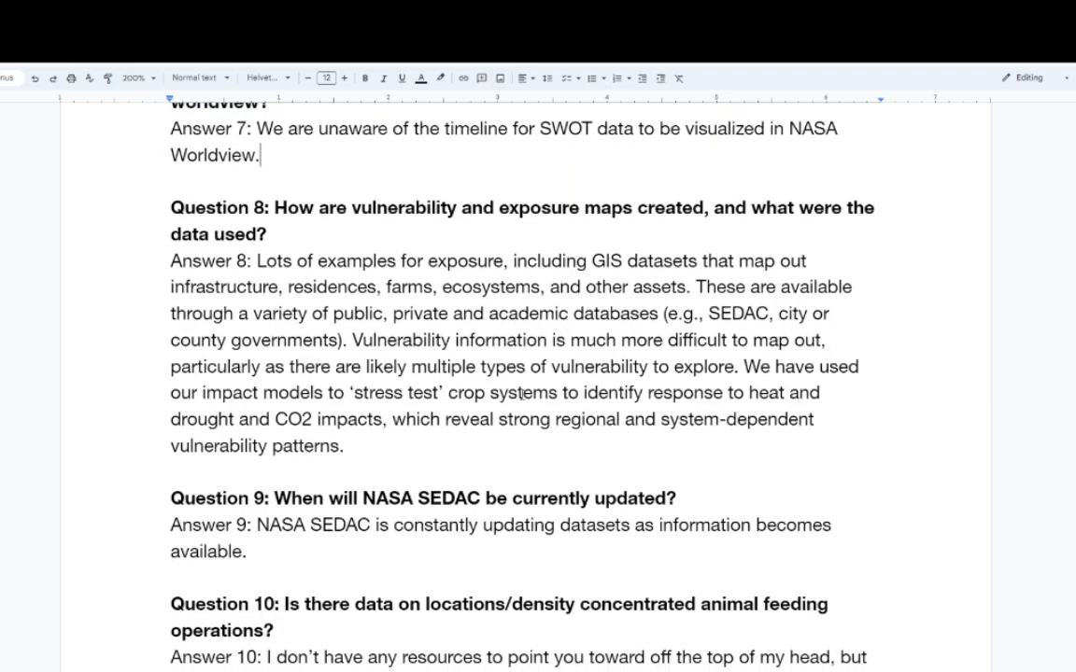
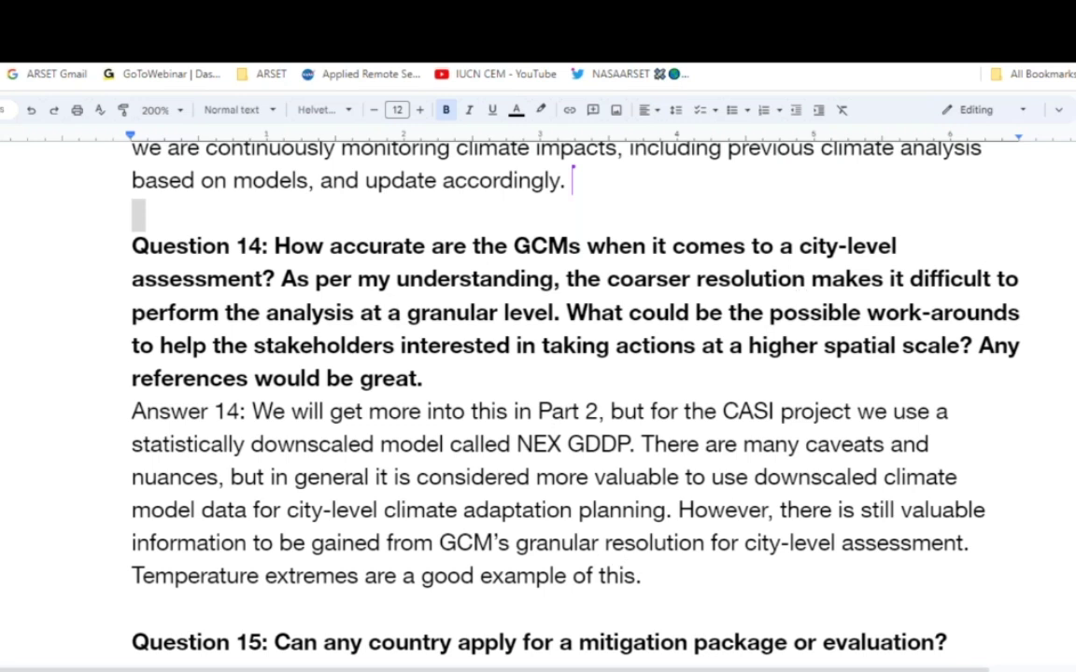
Append the text "Please see the 2022 ARSET training:" to the end of Answer 14.
click(706, 579)
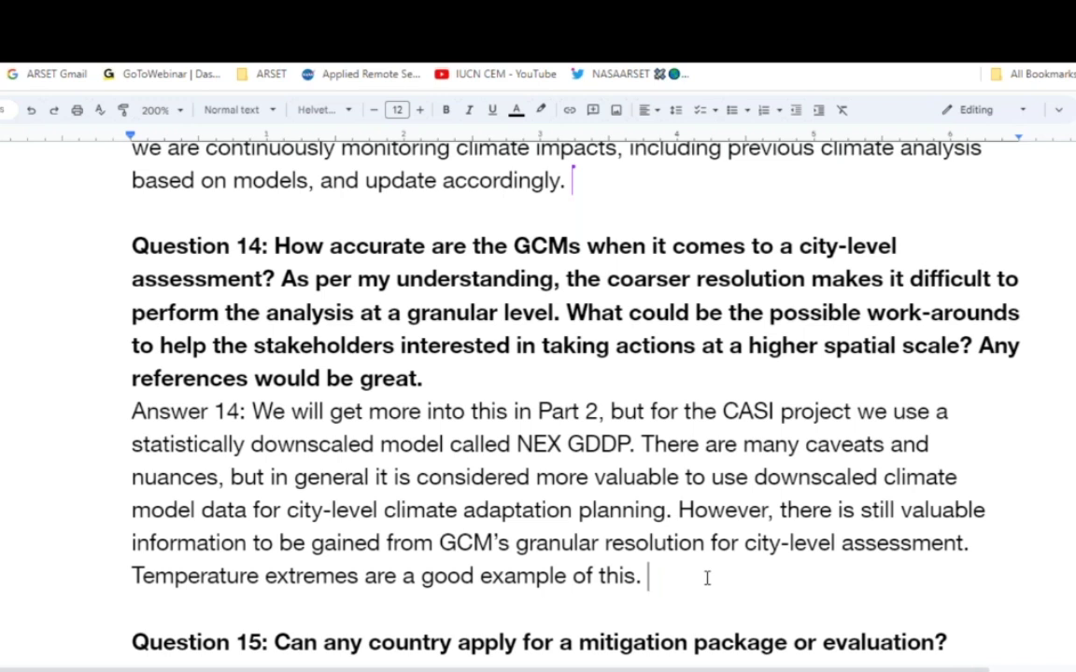
text(Please )
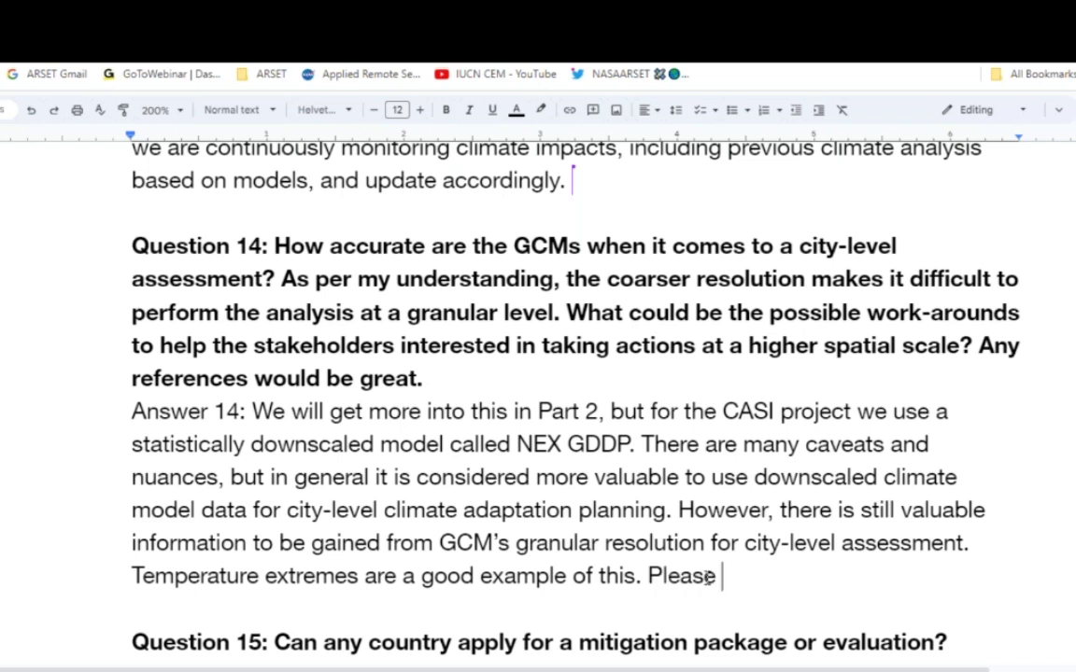
text(see the 2022 A)
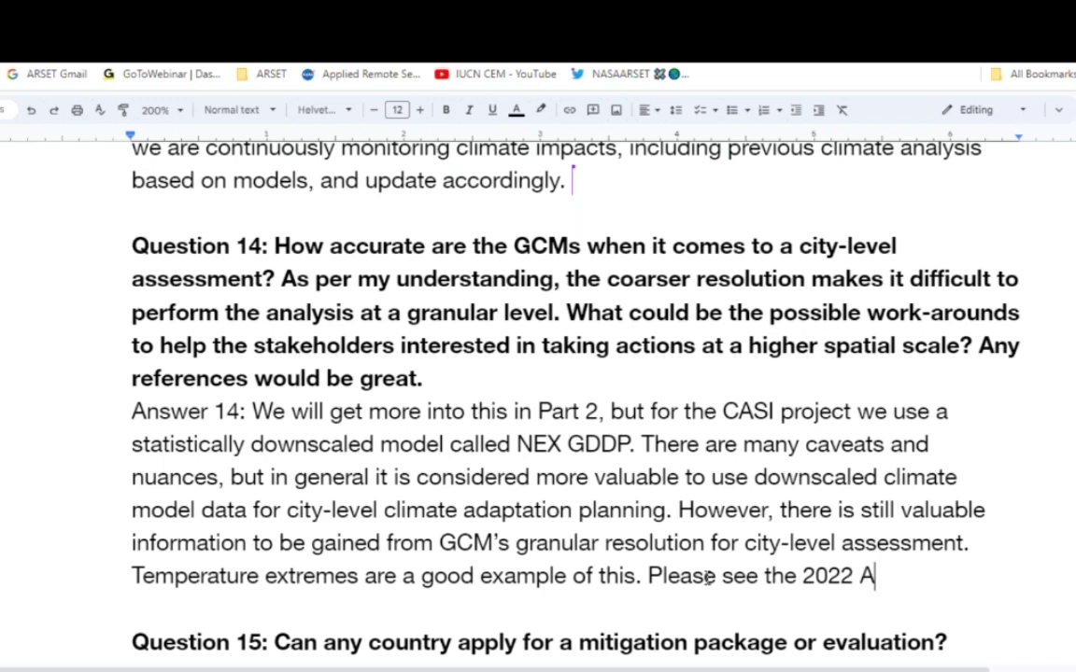
text(RSET traiing)
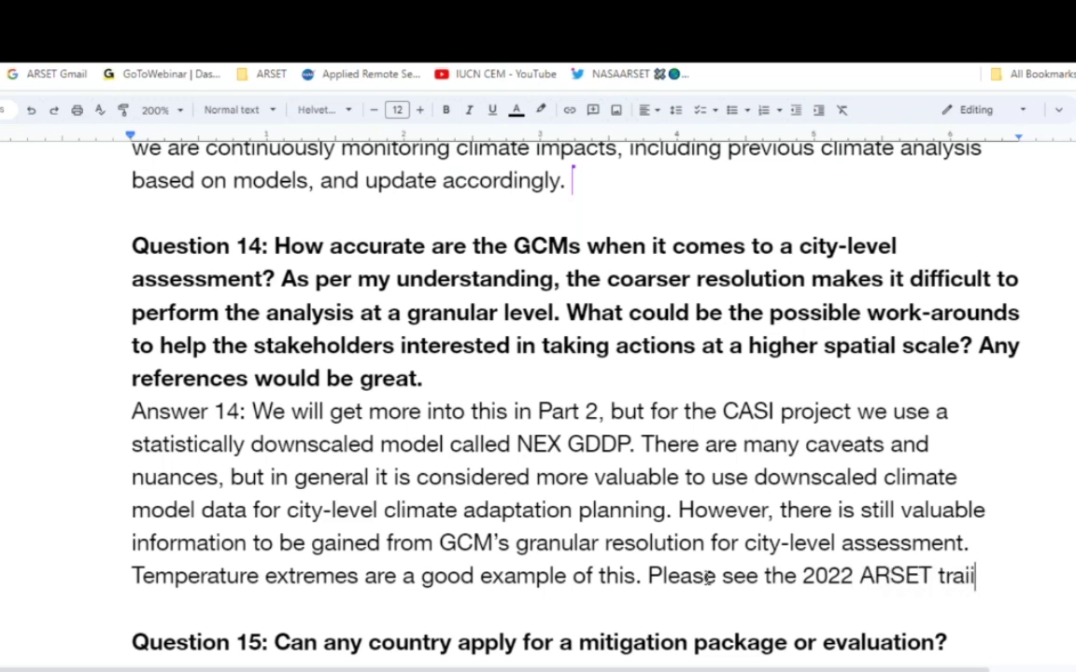
key(BackSpace)
key(BackSpace)
key(BackSpace)
text(ning:)
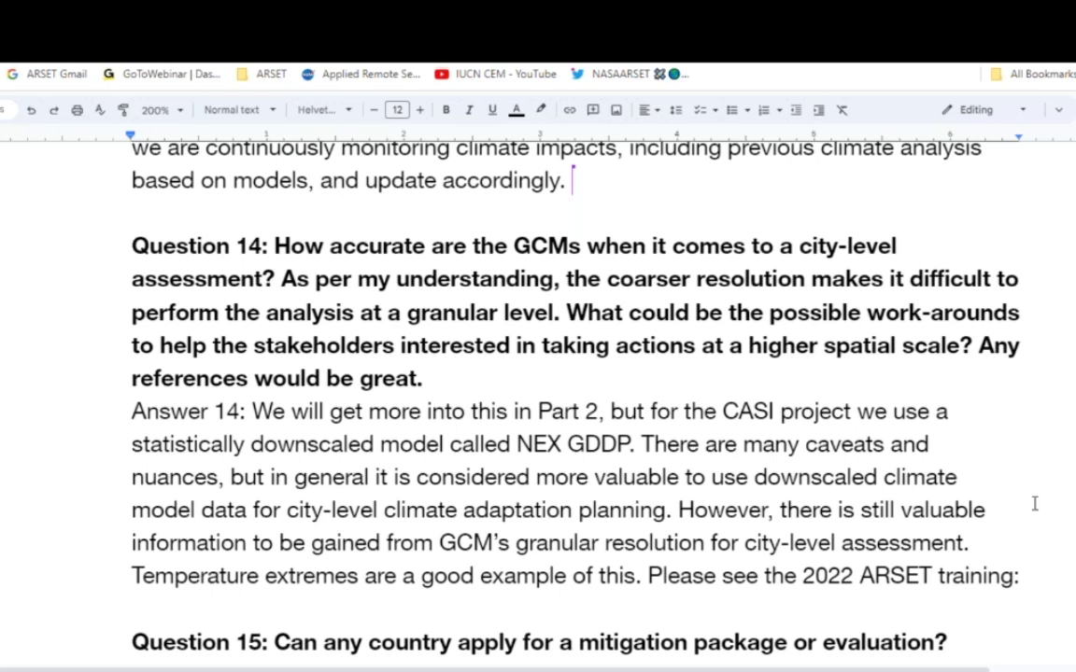
Write "NASA is not performing these as a service, but the approach should be able to be applied to assets in other regions." as Answer 15.
scroll(1035, 504, down, 2)
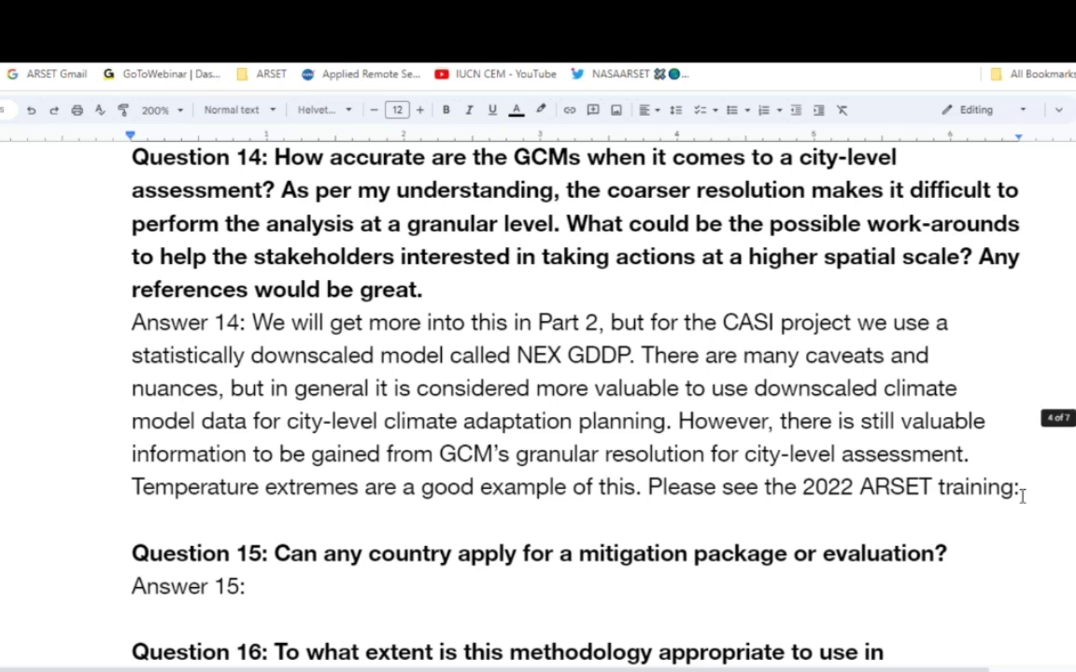
scroll(809, 476, down, 3)
scroll(810, 474, down, 1)
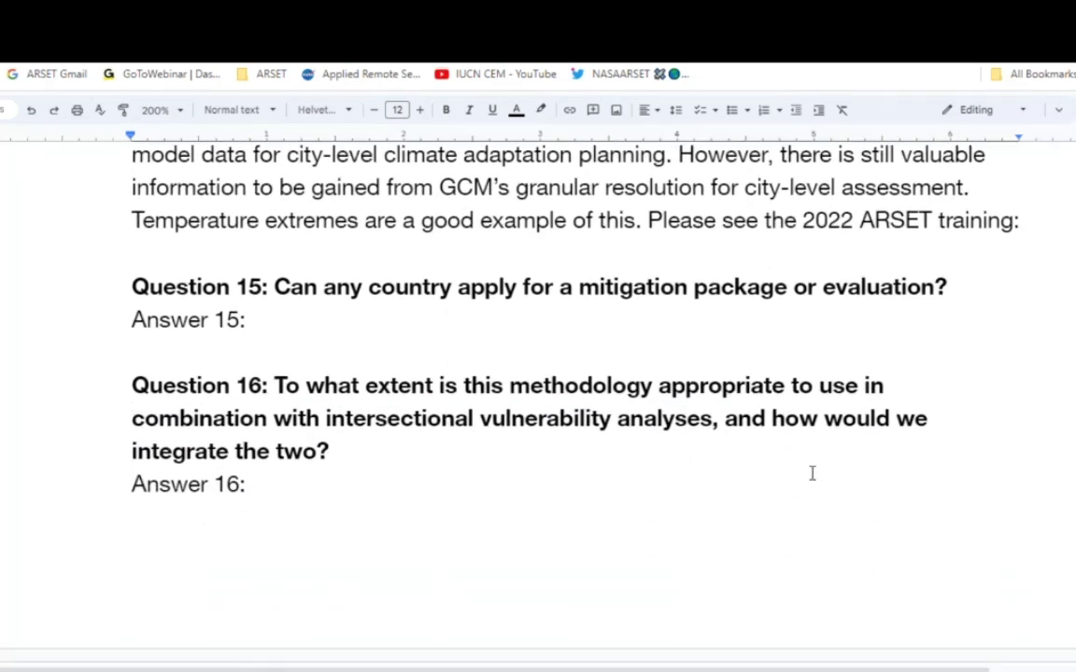
click(382, 319)
text(NASA is )
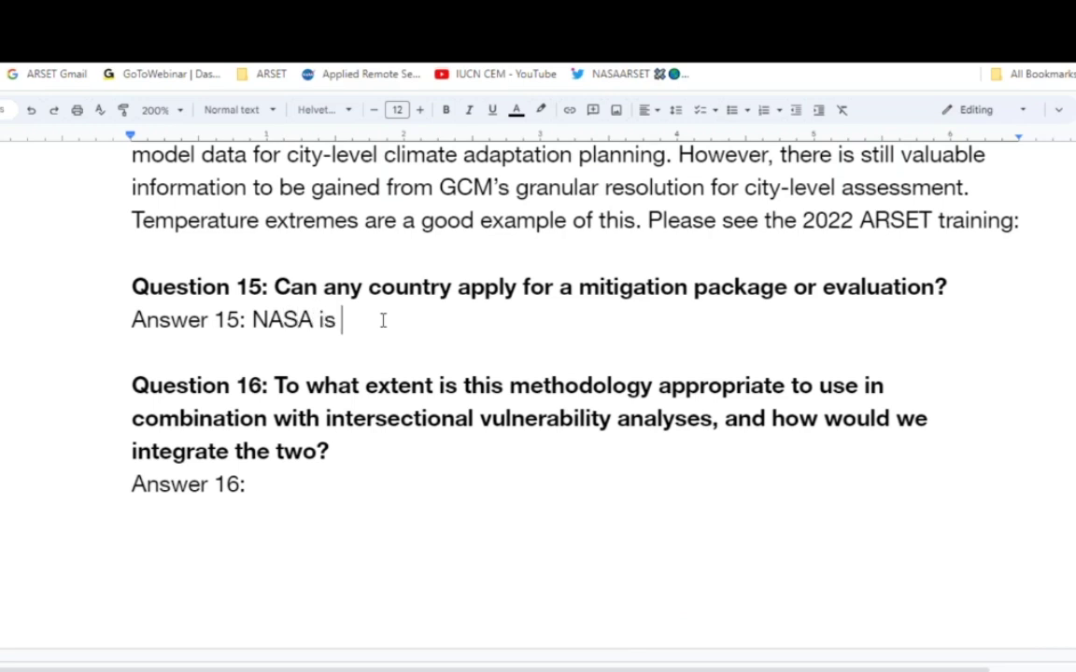
text(not performin)
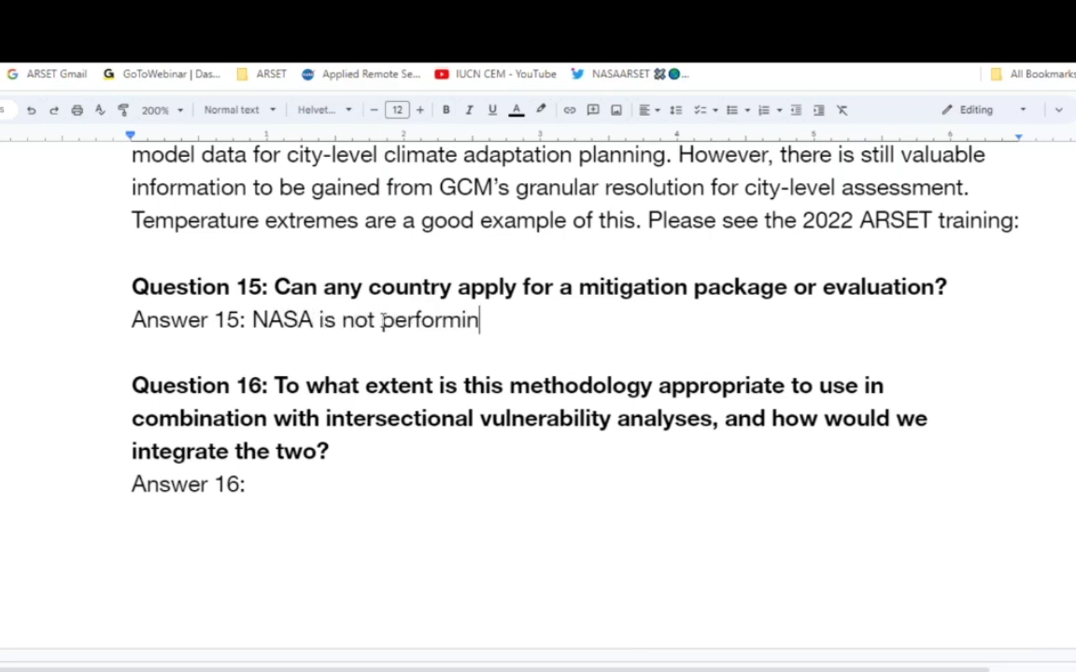
text(g these as a )
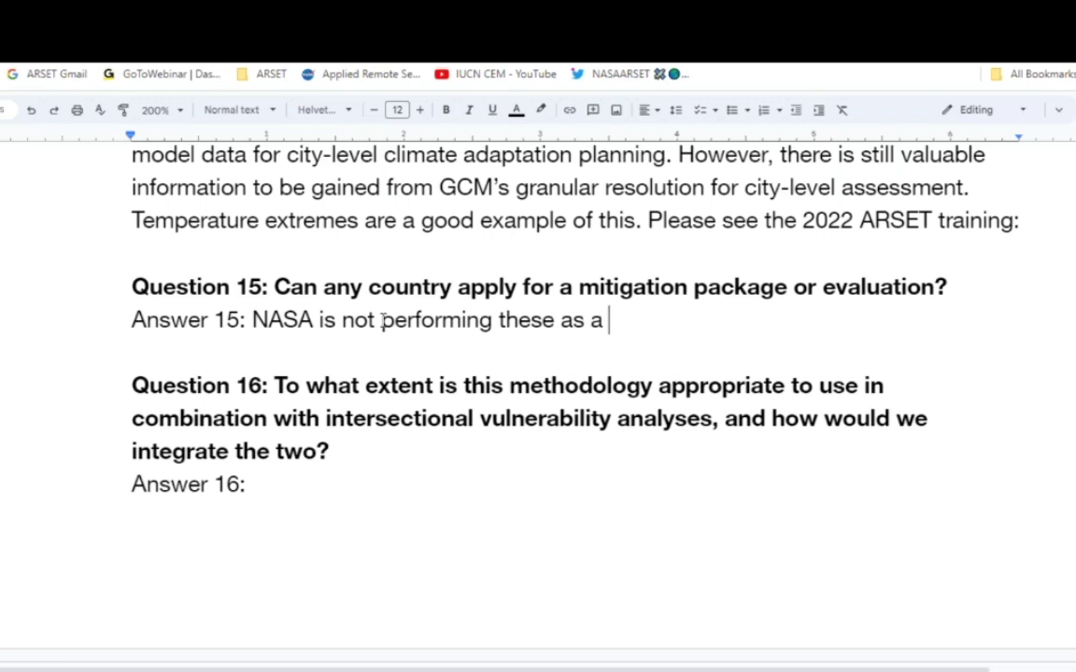
text(service, b)
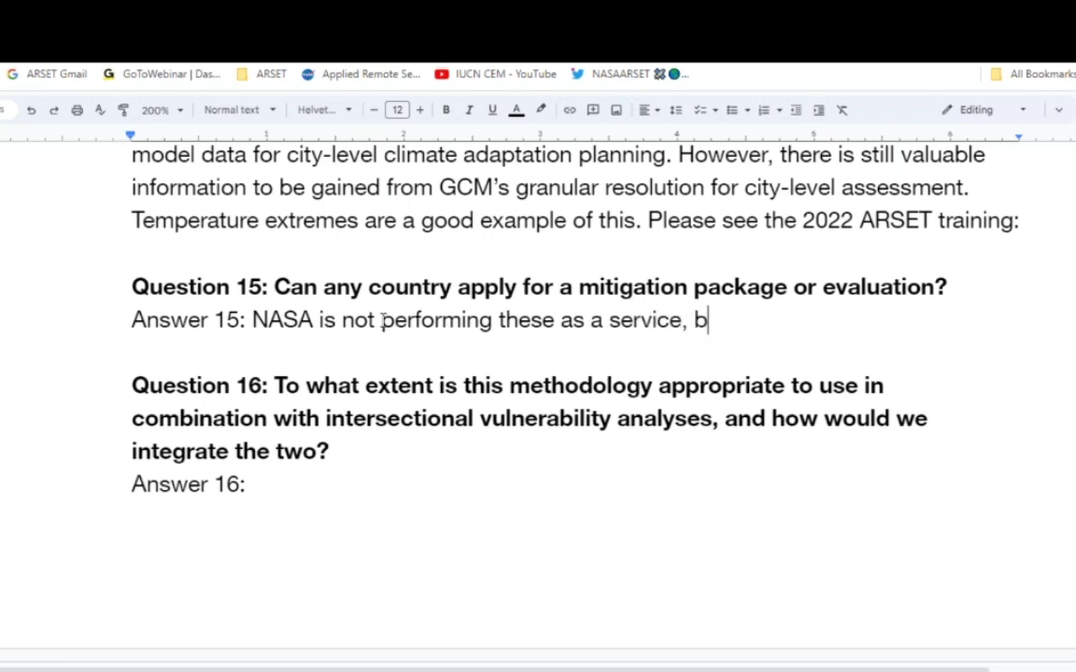
text(ut the approach )
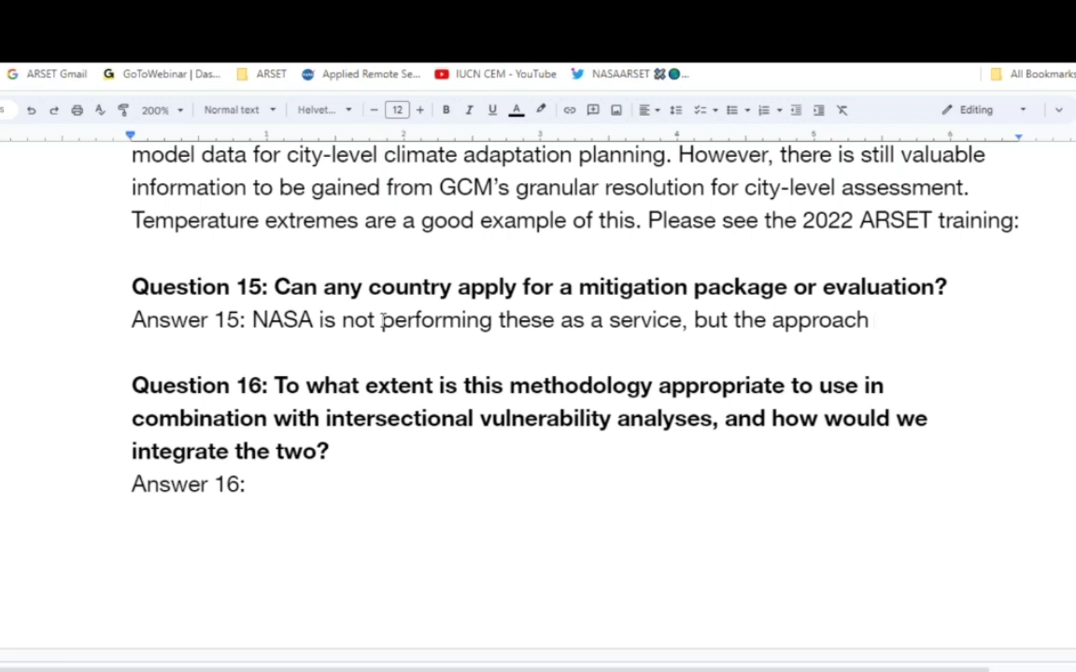
text(should be ab)
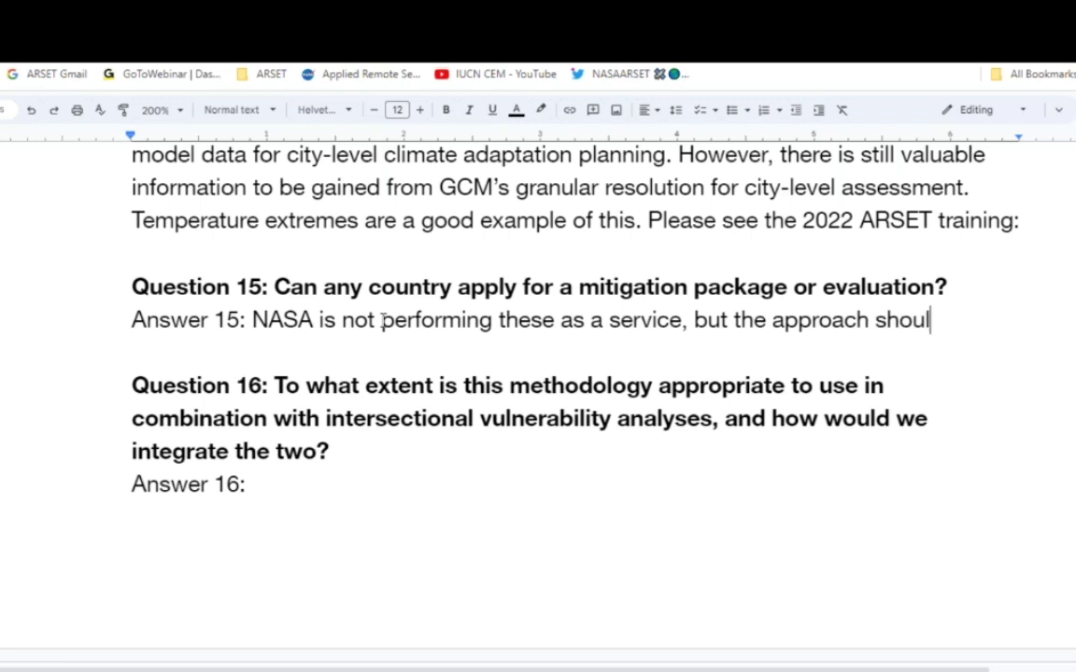
text(to be applied to assests)
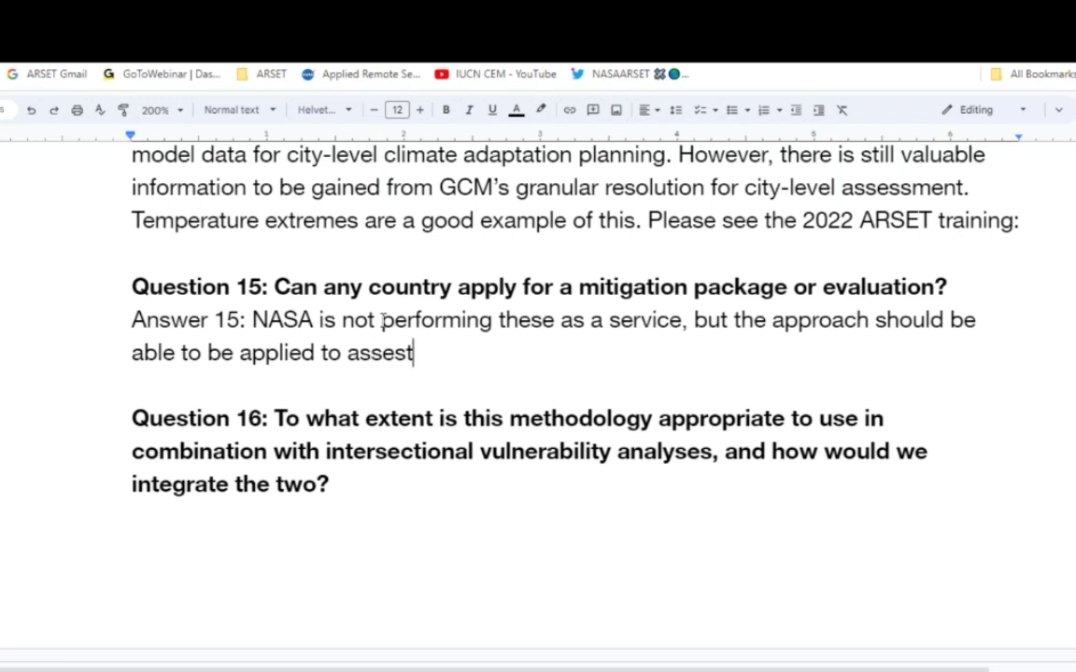
key(BackSpace)
key(BackSpace)
key(BackSpace)
text(ts in other regions.)
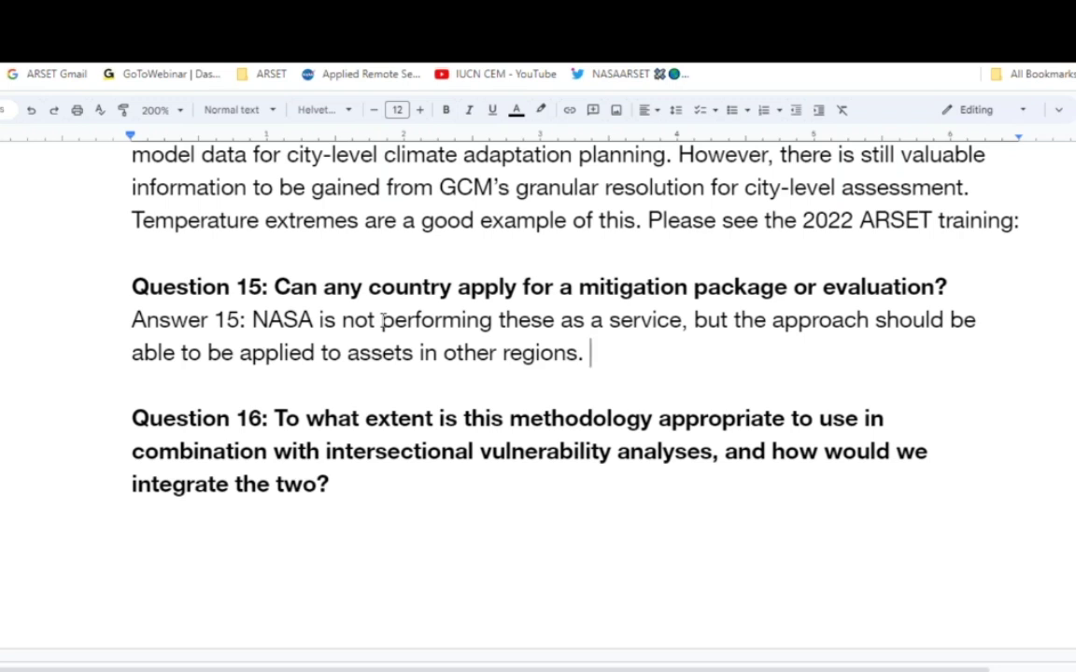
Insert "being developed" after "the approach" in Answer 15.
click(871, 319)
text(being devel)
text(oped should be able to be applied to assets in other regions.)
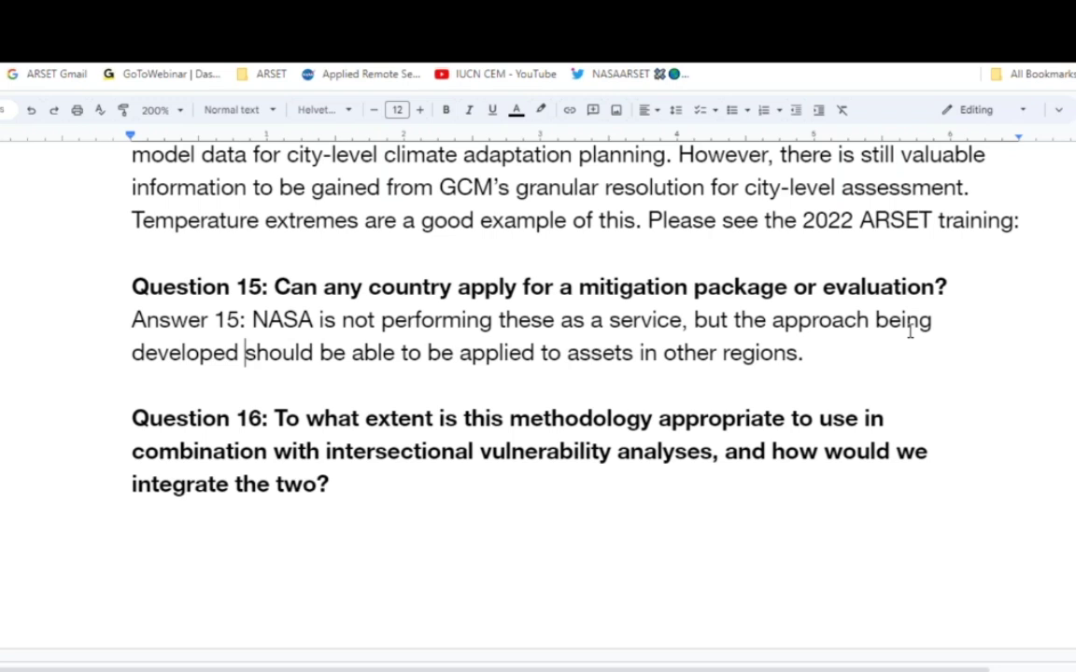
click(832, 359)
click(580, 504)
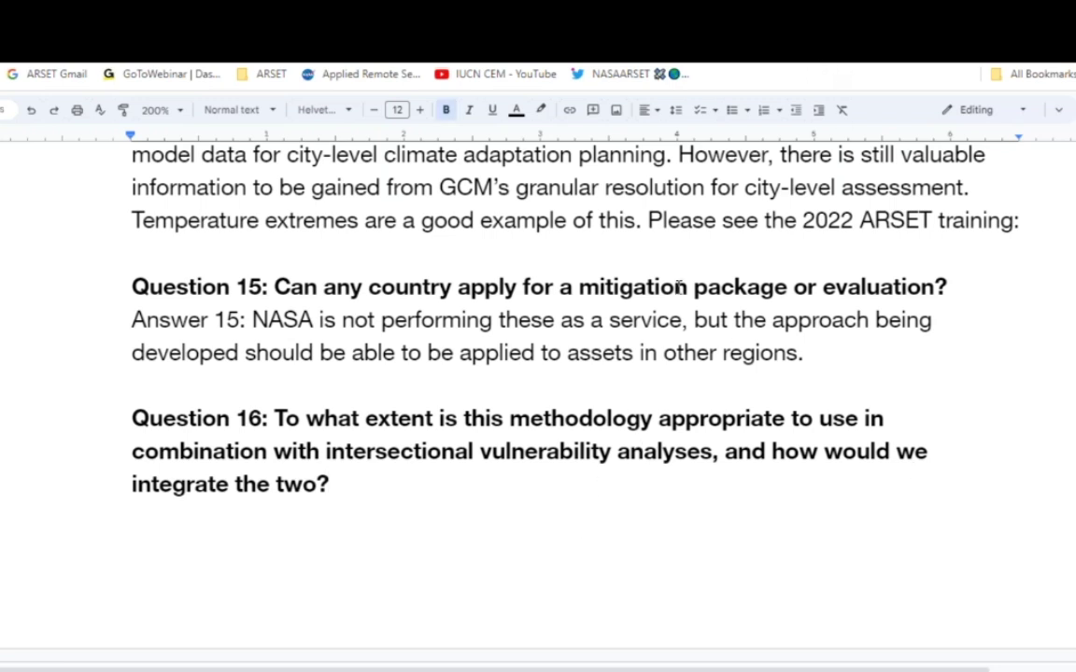
Append the sentence "We aim for this training to show examples that can be replicated in your locale." to Answer 15.
click(823, 353)
text(W)
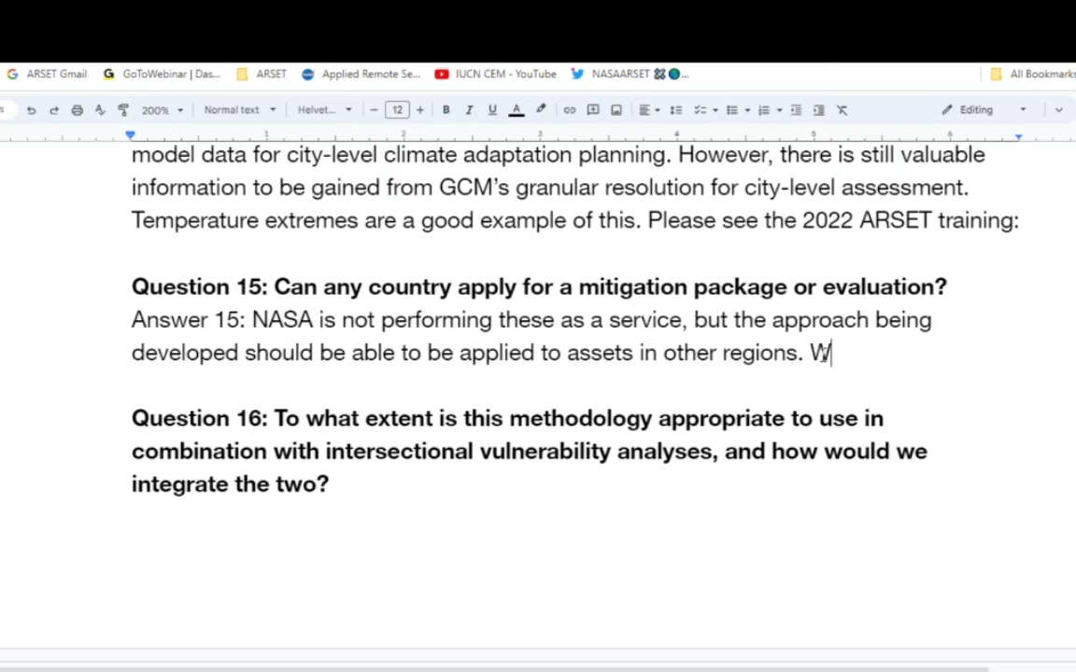
text(e aim for this)
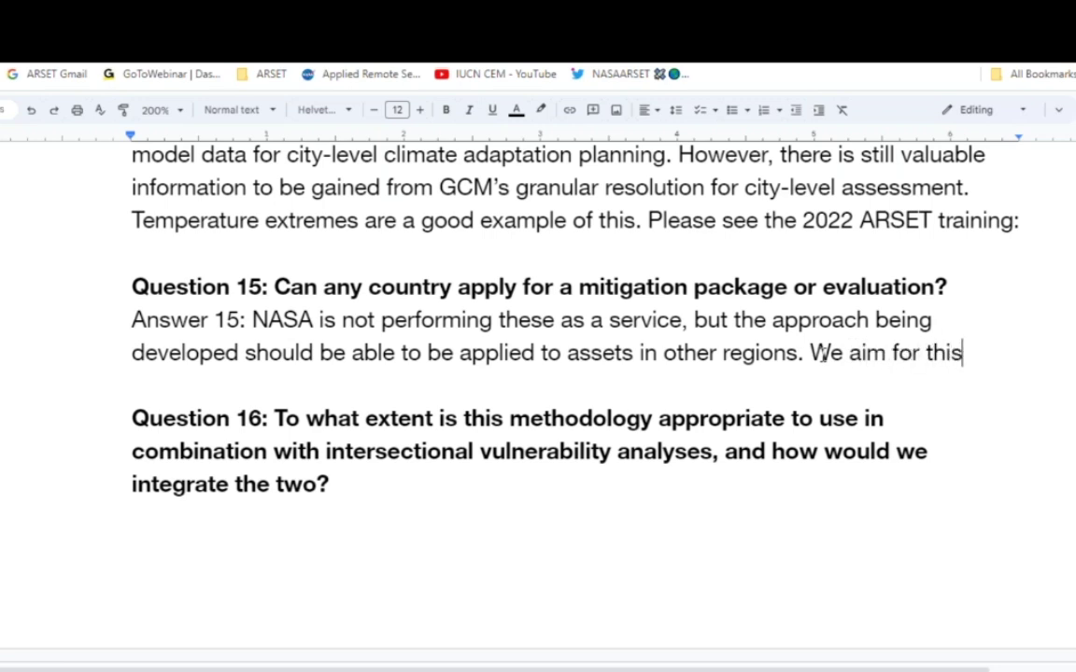
text( training to )
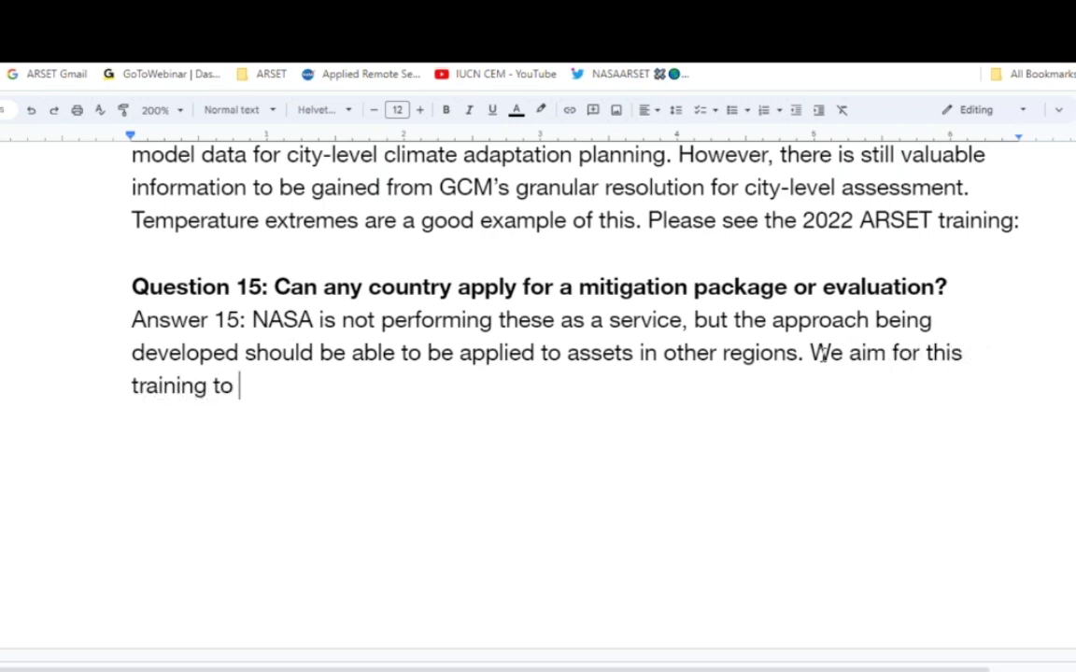
text(show examples t)
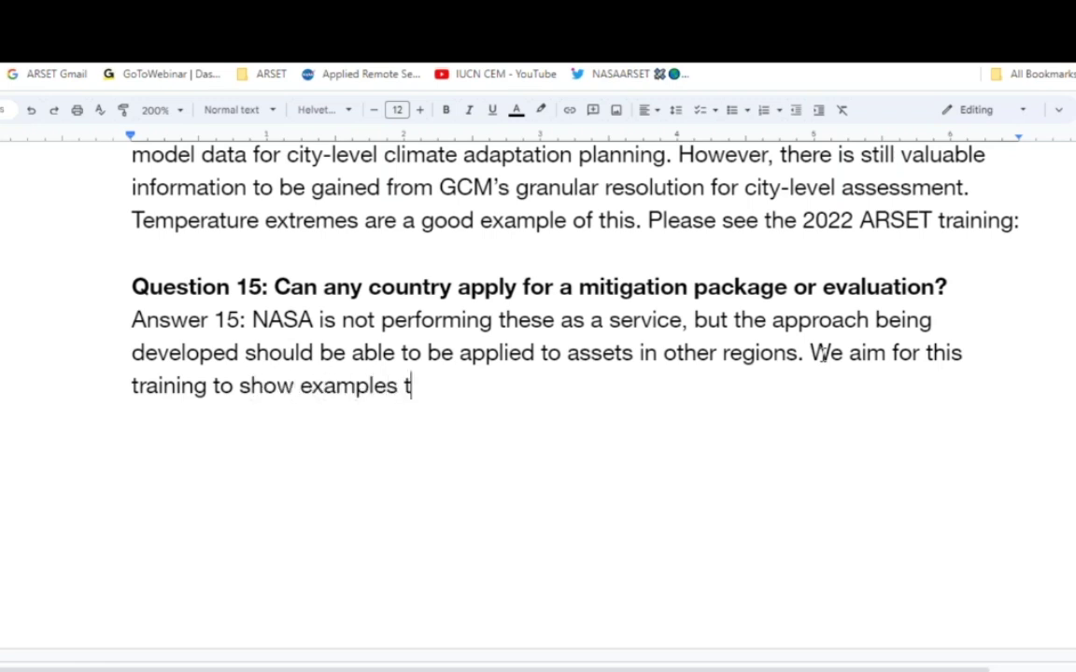
text(hat can be)
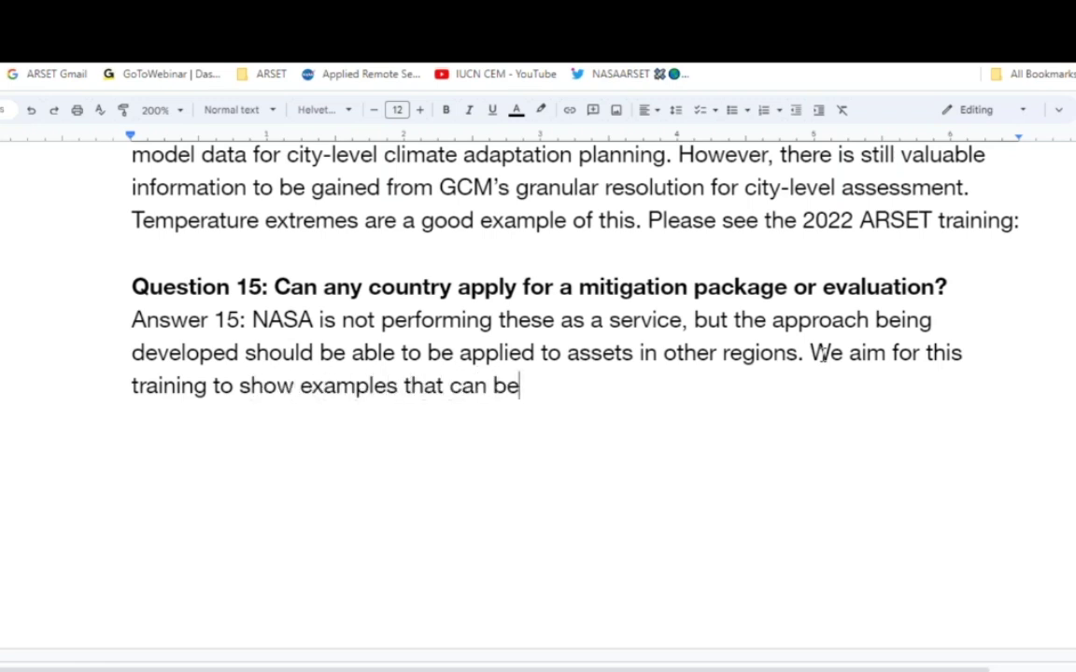
text( replicated )
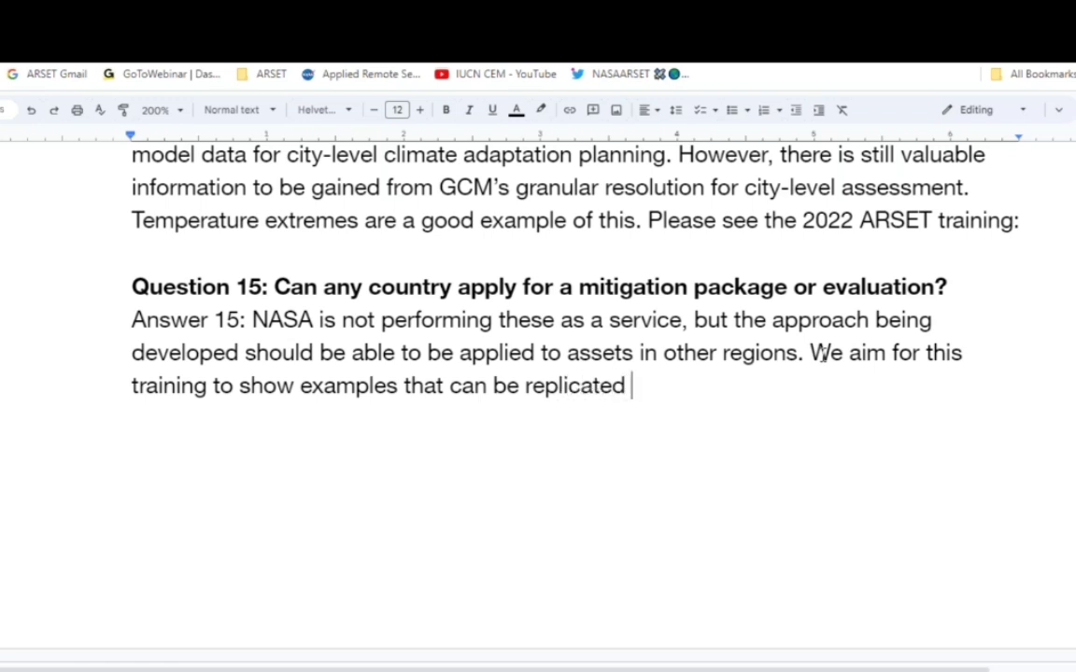
text(in your locale.)
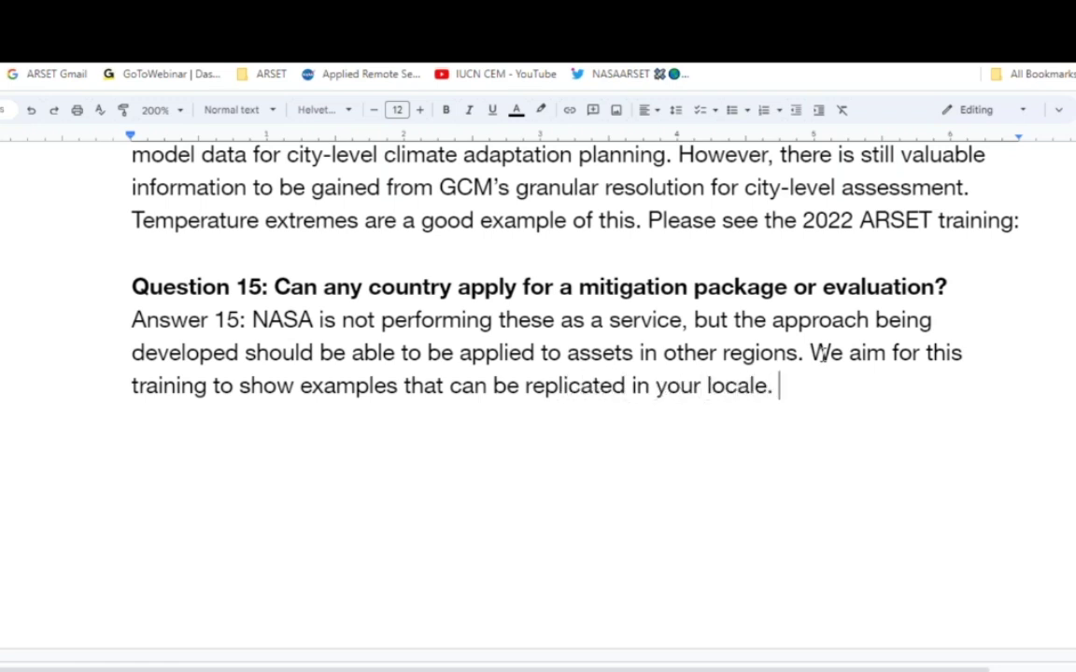
Begin Answer 16 with the words "Climatic impact-drivers", hyphenating "impact-drivers".
scroll(886, 449, down, 5)
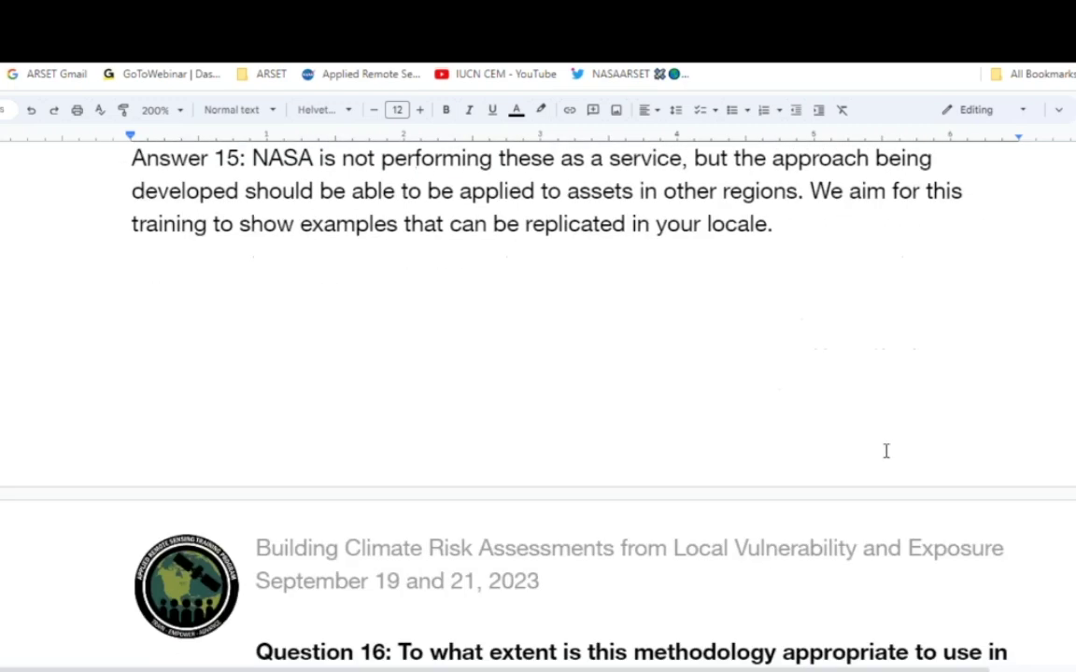
click(379, 385)
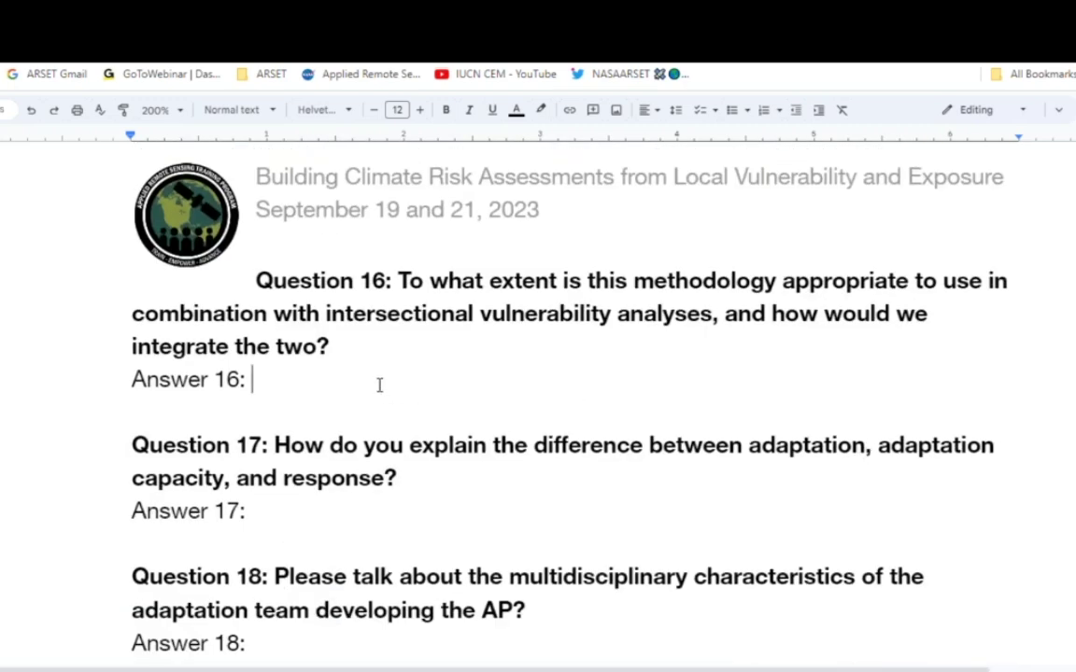
text(Clamt)
key(BackSpace)
key(BackSpace)
key(BackSpace)
text(imatic )
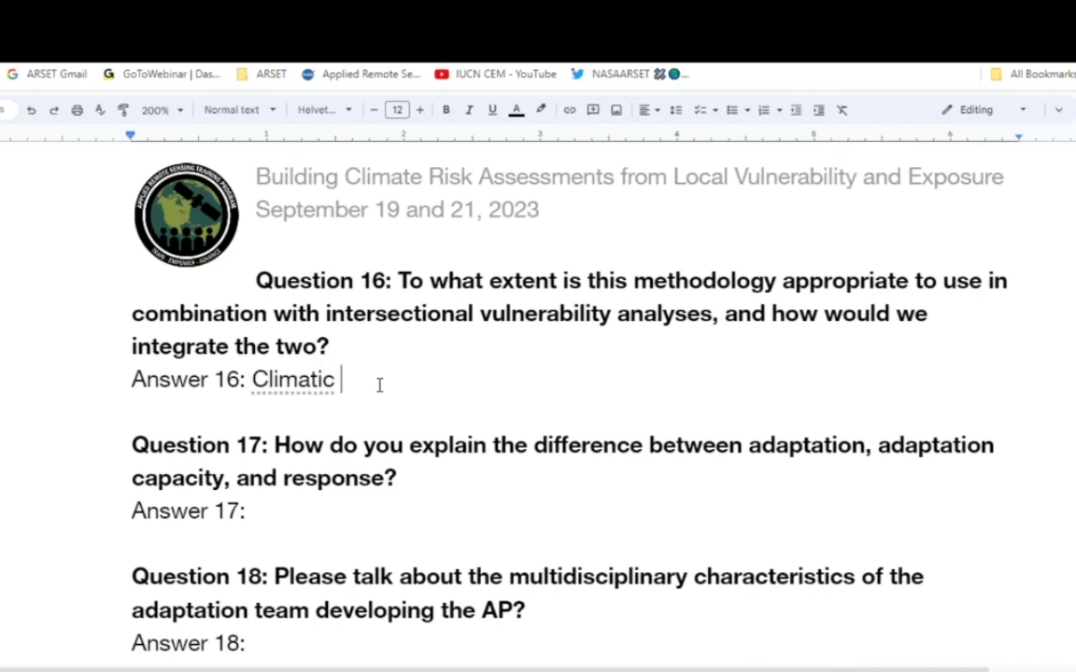
text(impact drivers)
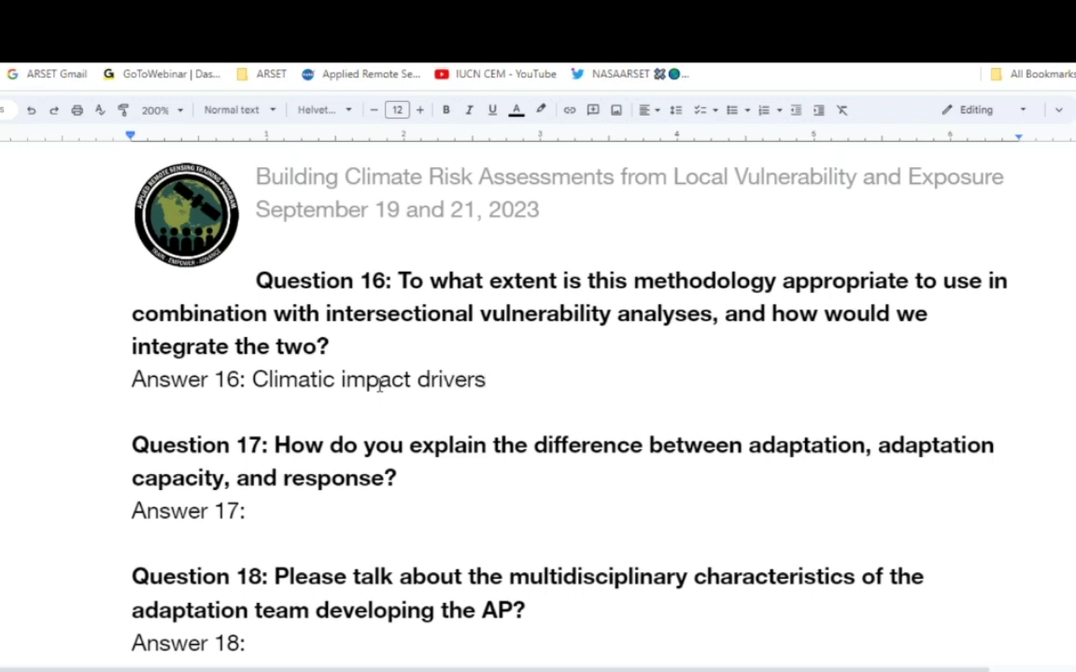
click(417, 379)
key(BackSpace)
text(-)
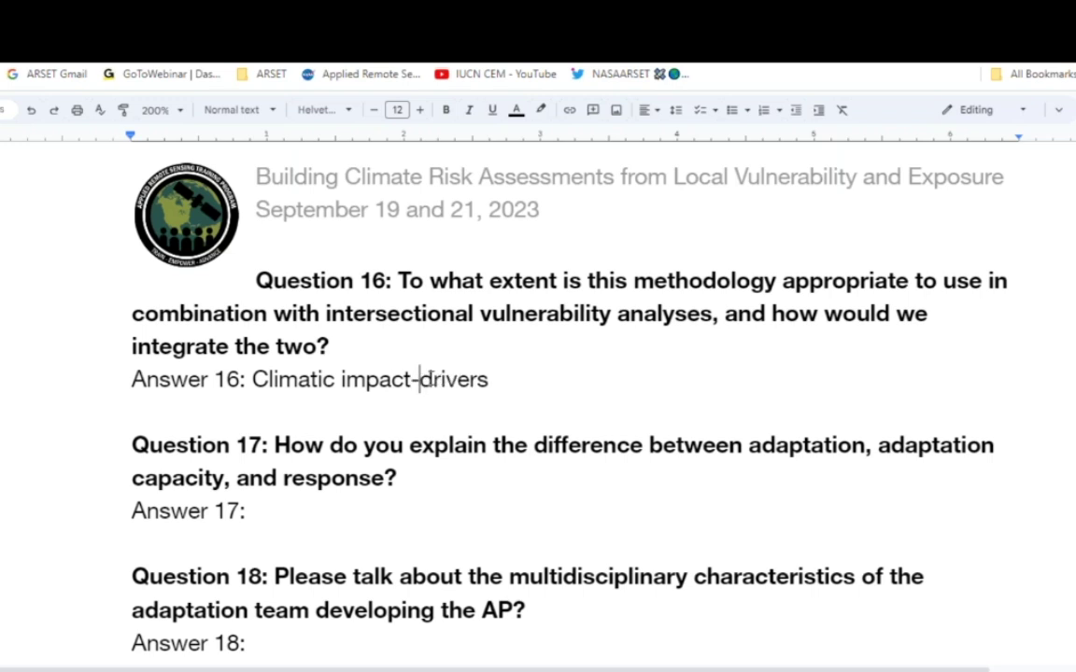
Complete the first sentence of Answer 16 with ", we know there are many changes (social, cultural, etc), but we are looking at the climate drivers.".
click(502, 379)
text(, we know )
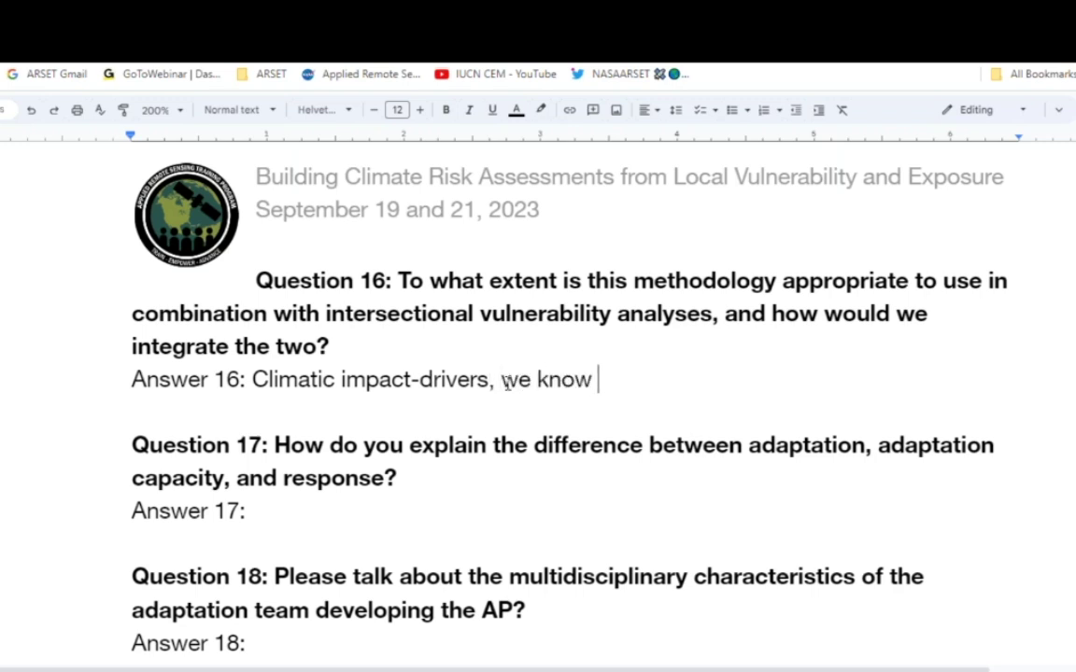
text(there are many)
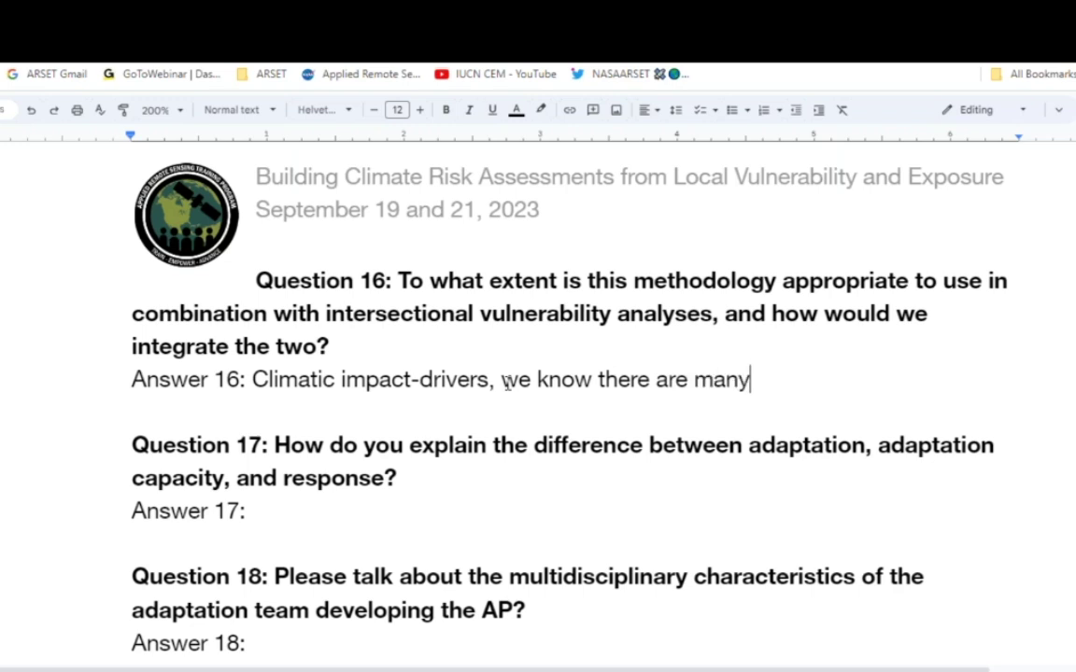
text( changes ()
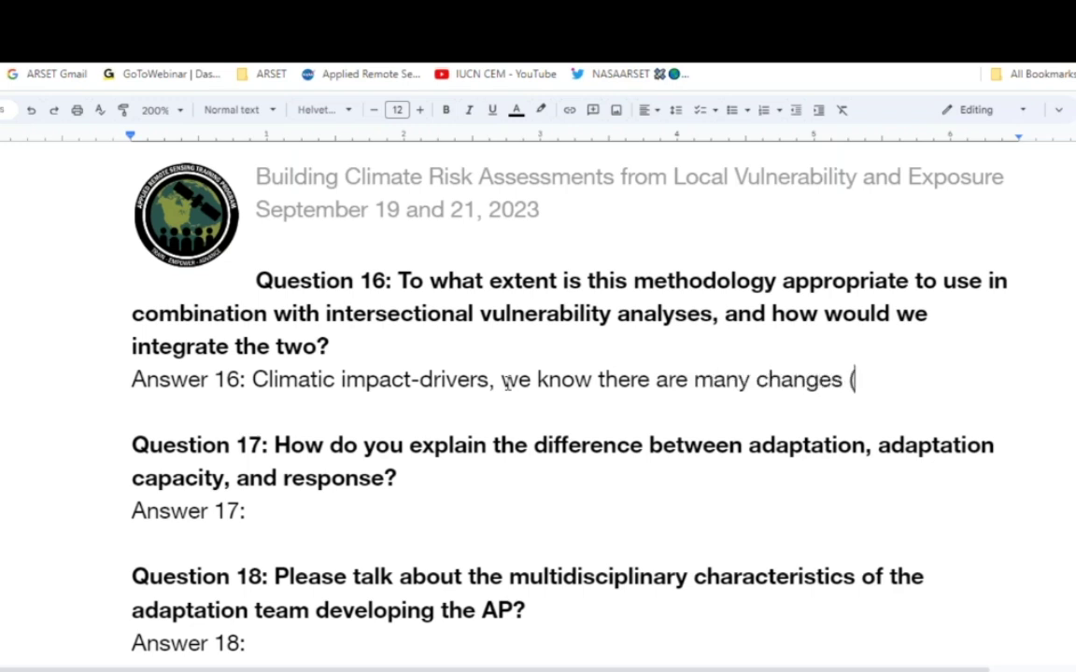
text(social, cultural, etc)
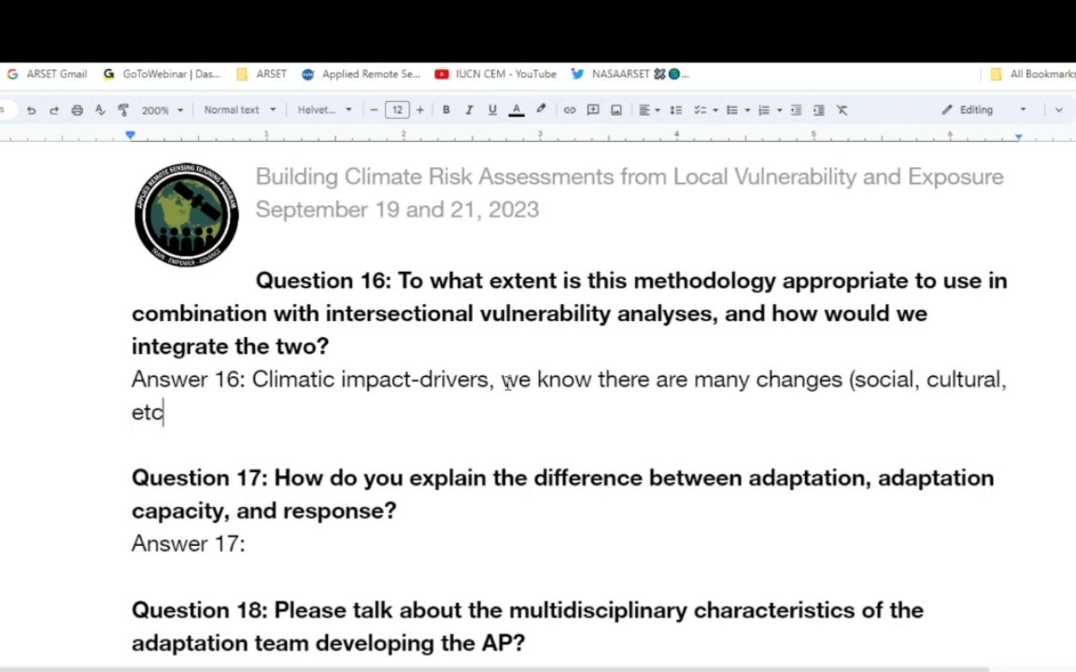
text(), but )
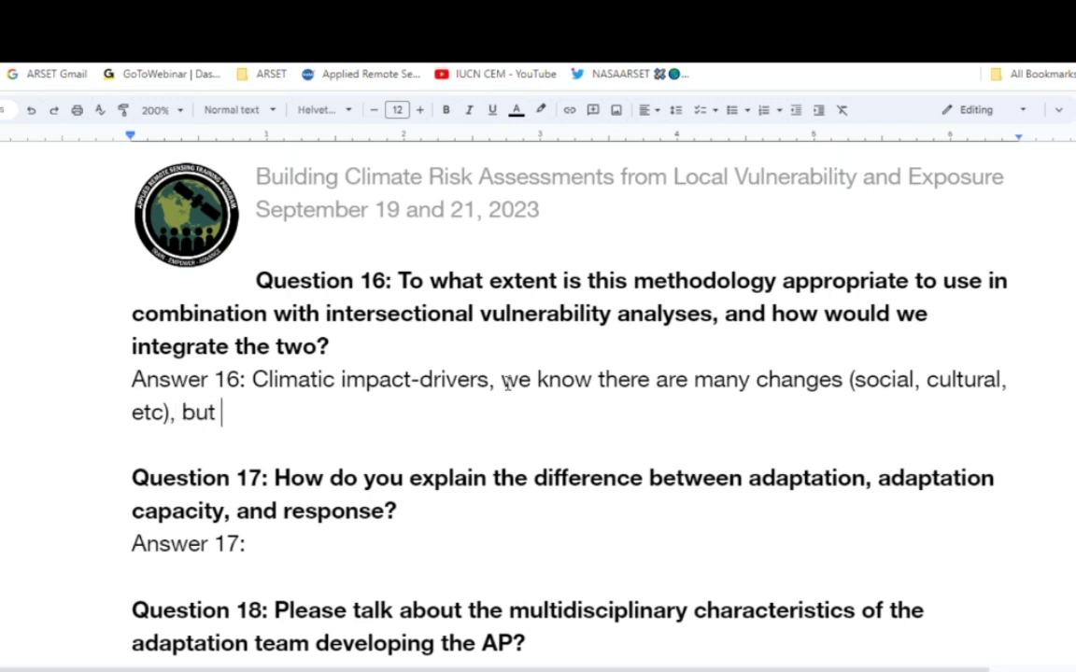
text(we are looking the)
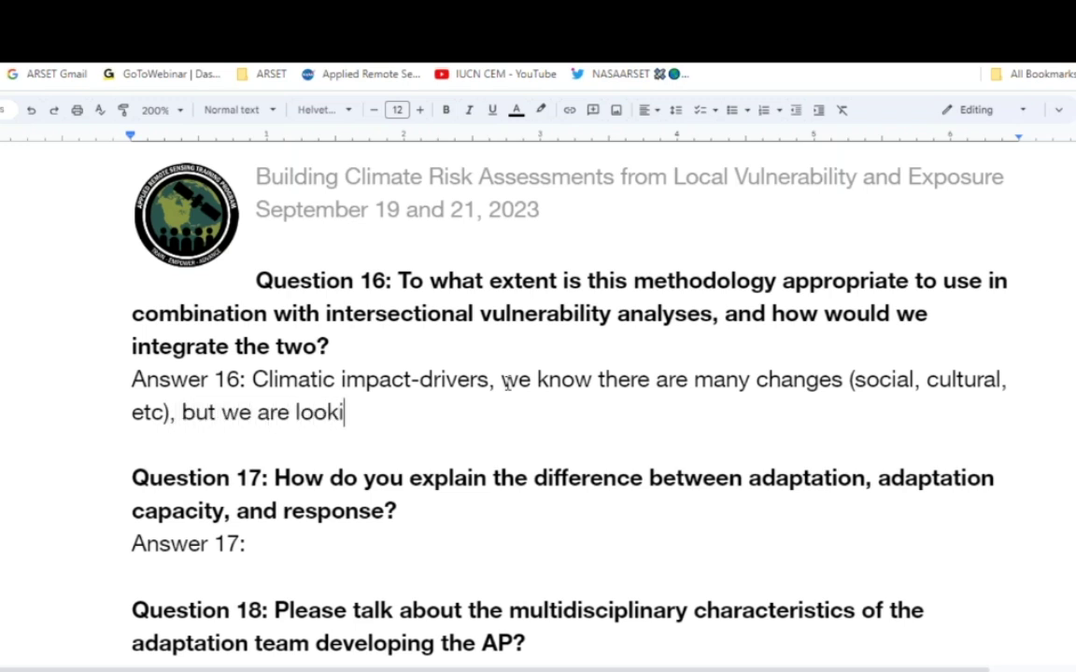
key(BackSpace)
key(BackSpace)
key(BackSpace)
text(at the climate )
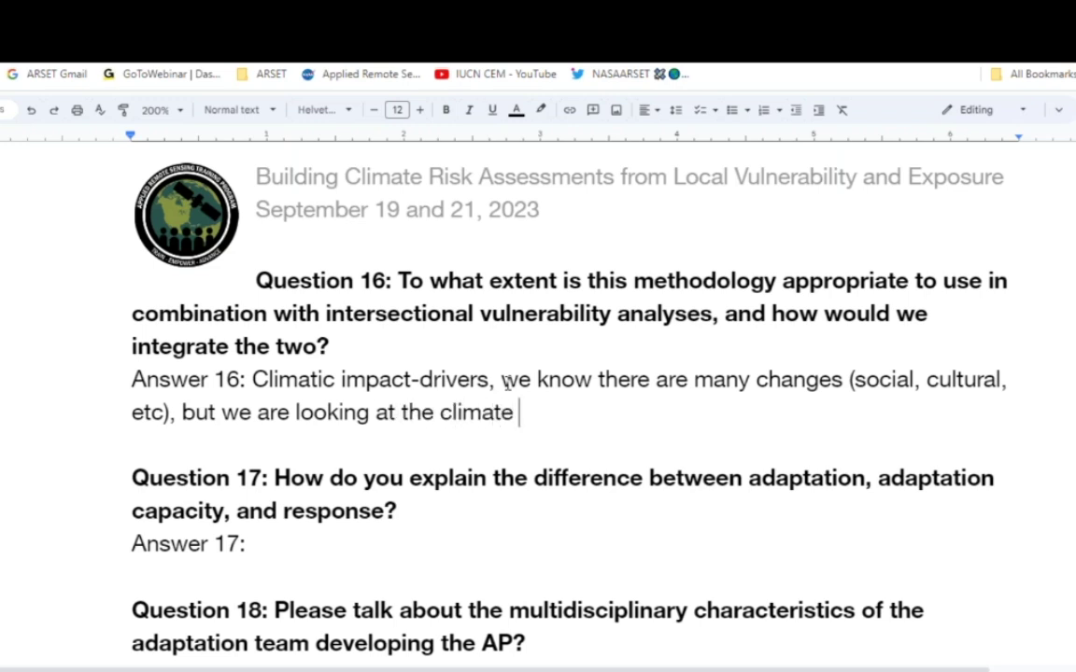
text(drivers.)
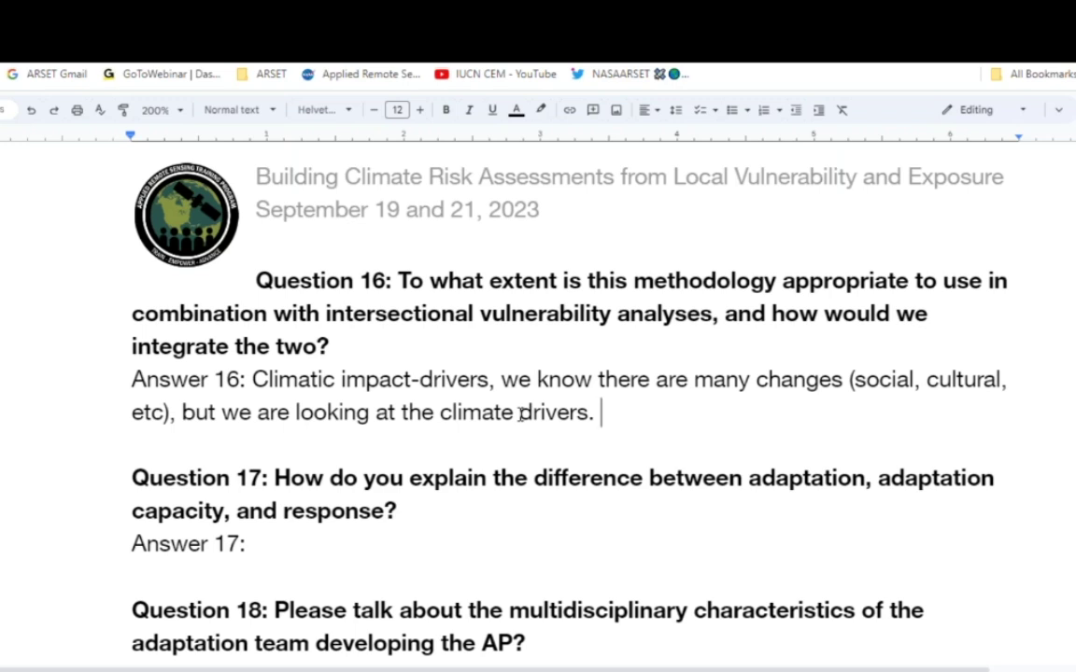
Append the sentence "These will have to be connected to other pressures stakeholders are experiencing." to Answer 16.
text(These will ha)
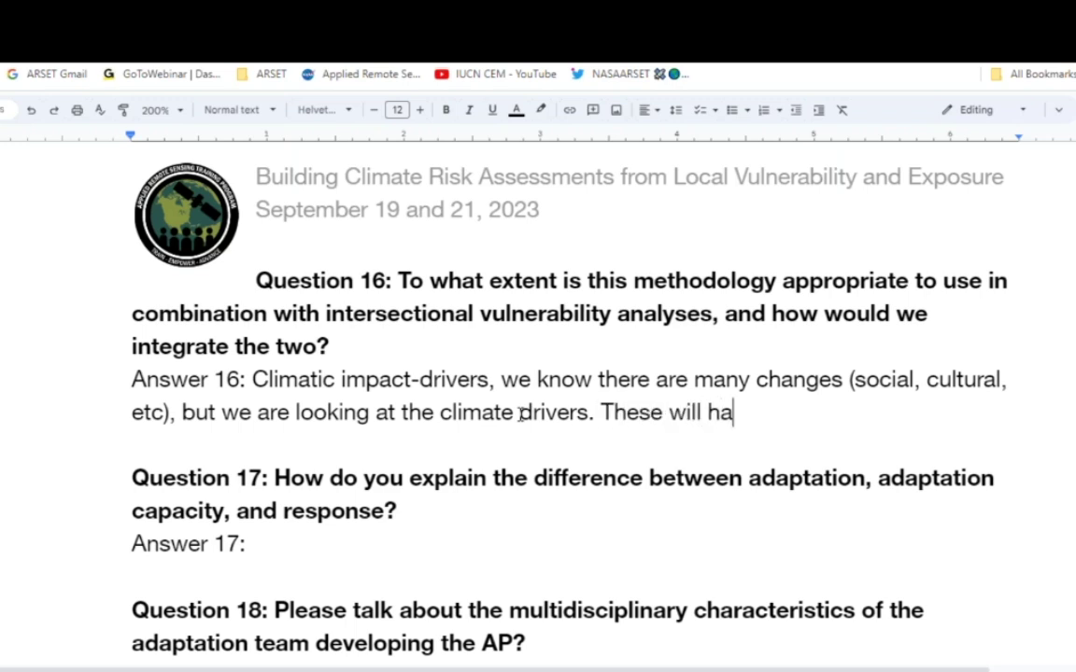
text(ve to be conne)
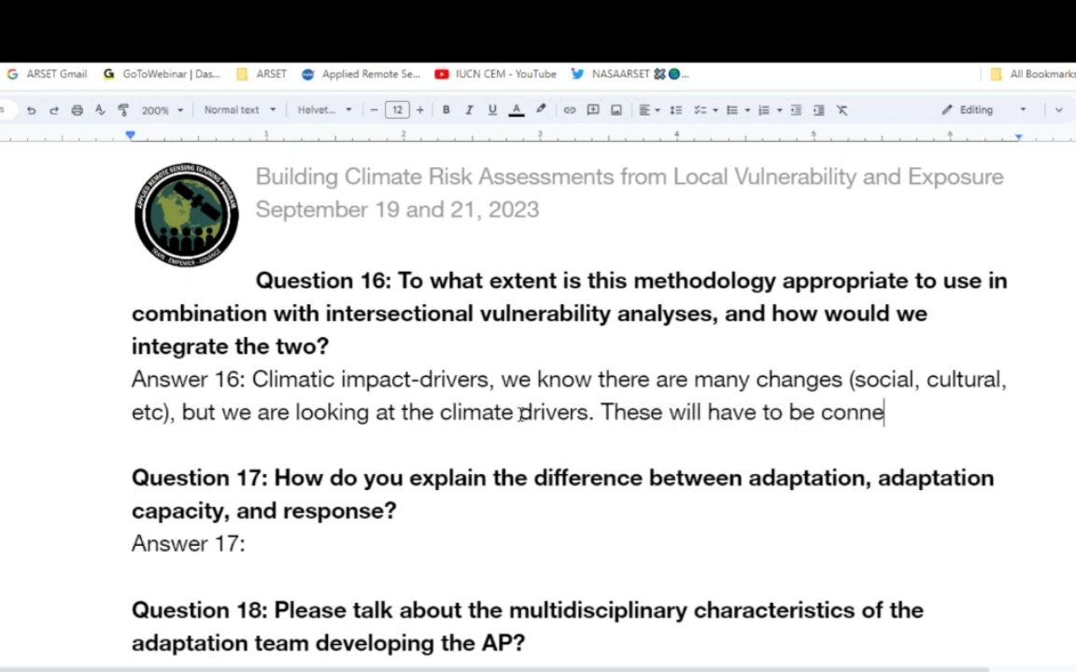
text(cted to other )
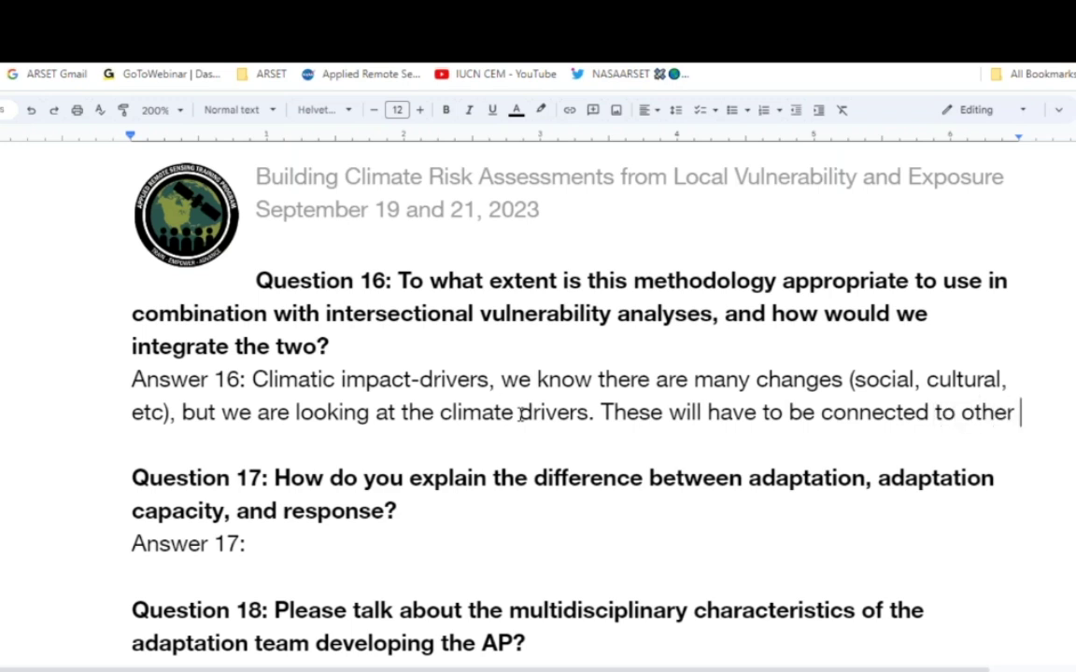
text(pressures)
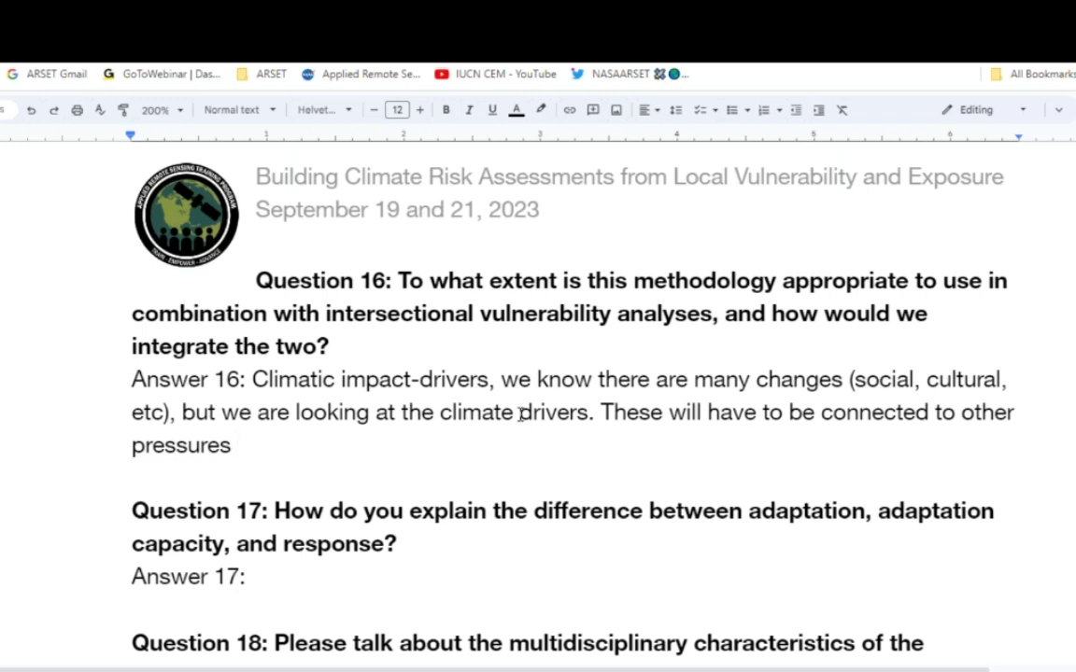
text(stake)
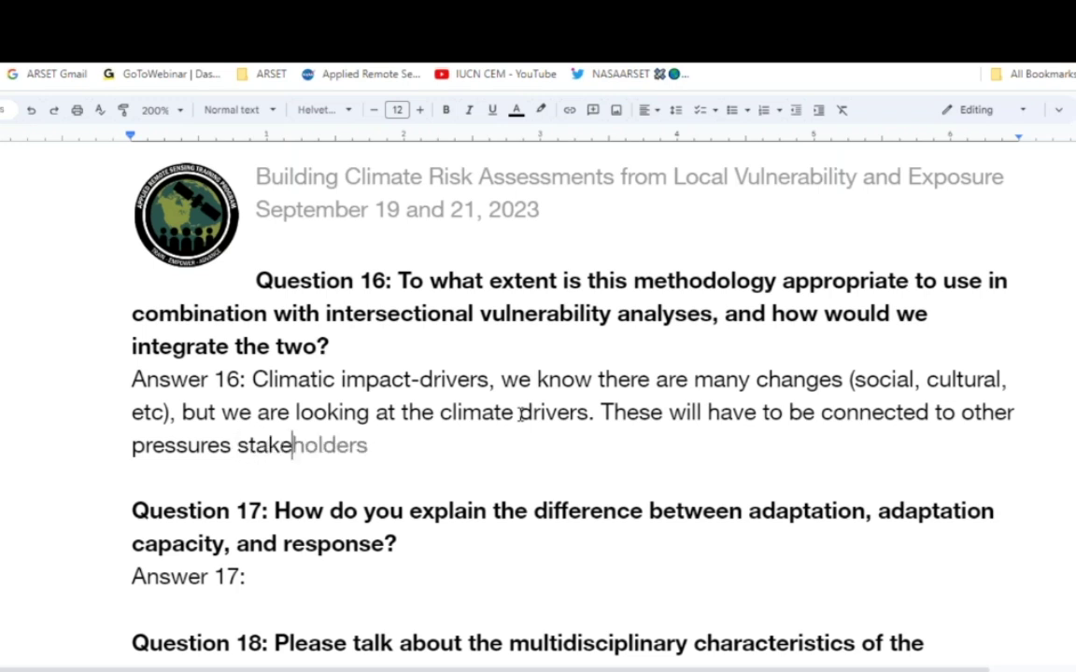
text(holder a)
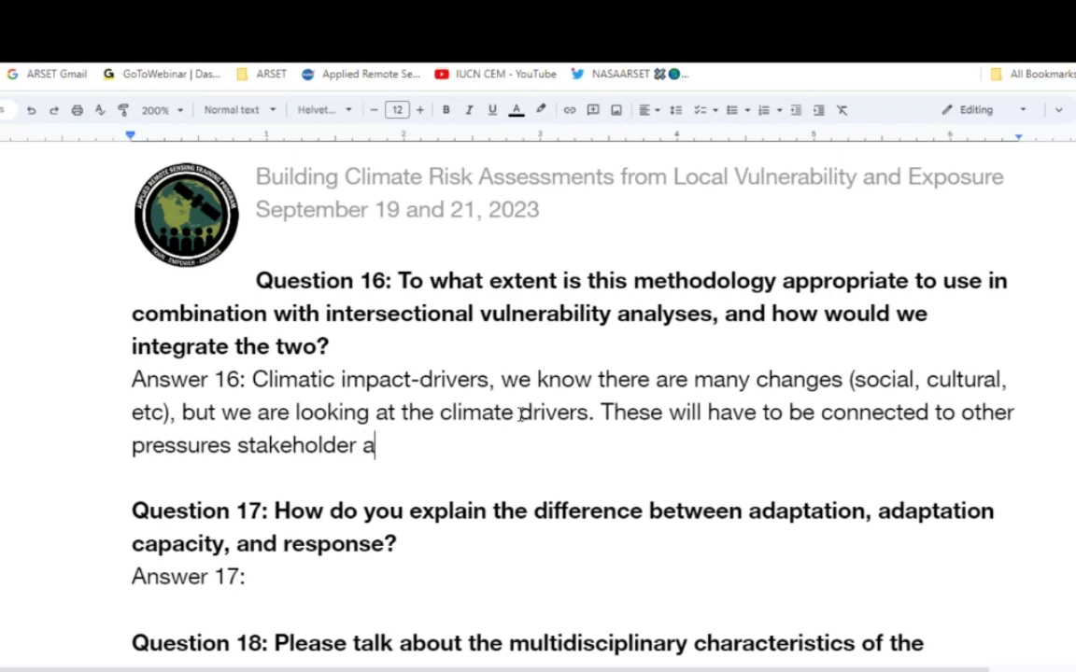
text(re)
click(359, 445)
text(s)
click(454, 440)
text(e)
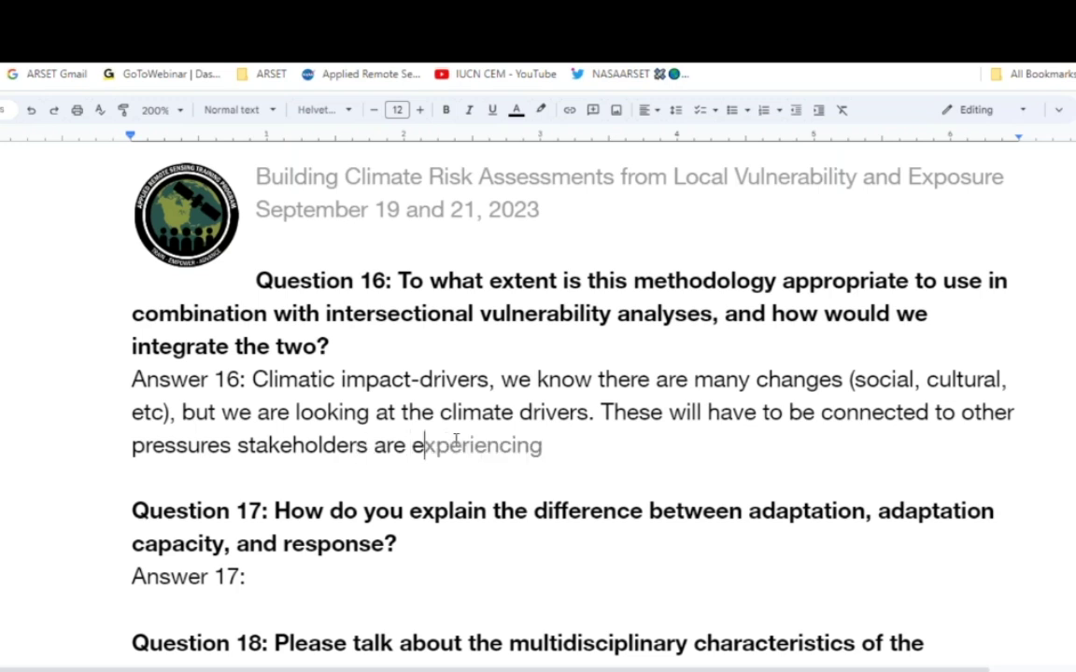
text(xperienc)
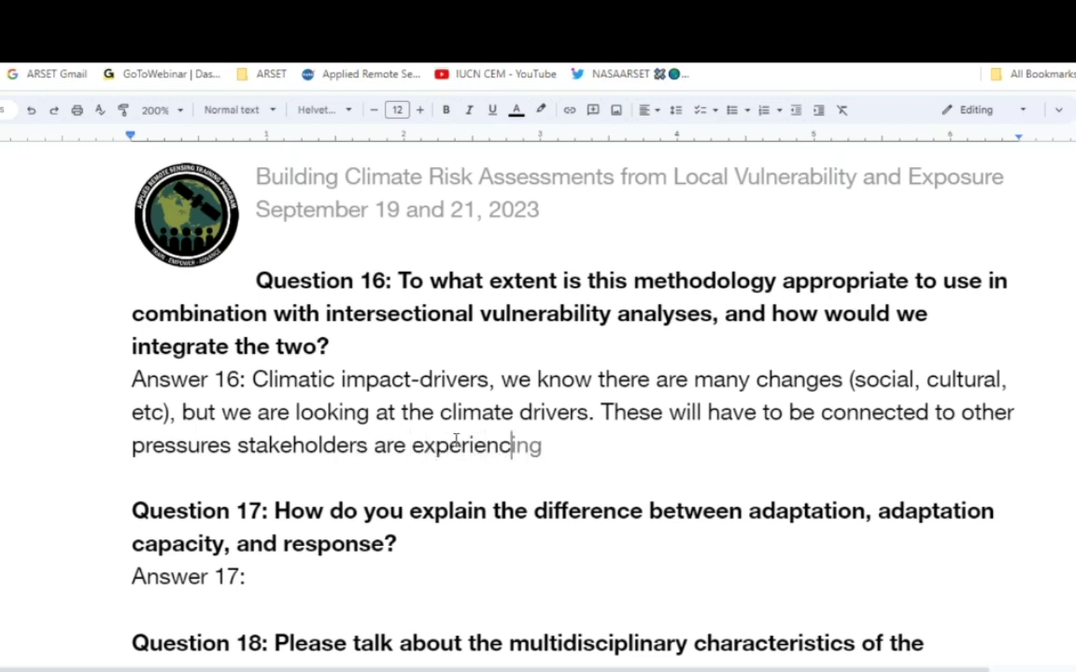
text(ing.)
click(349, 565)
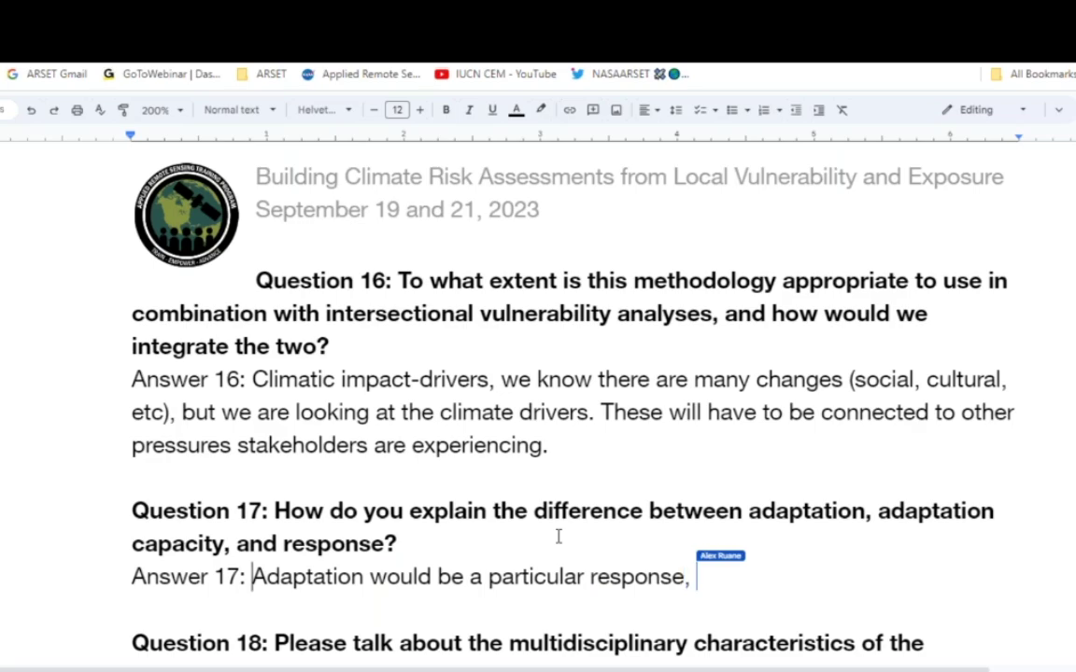
Remove the "Trainers: If you are willing to be contacted" note above Question 1 at the start of the document.
scroll(558, 537, up, 20)
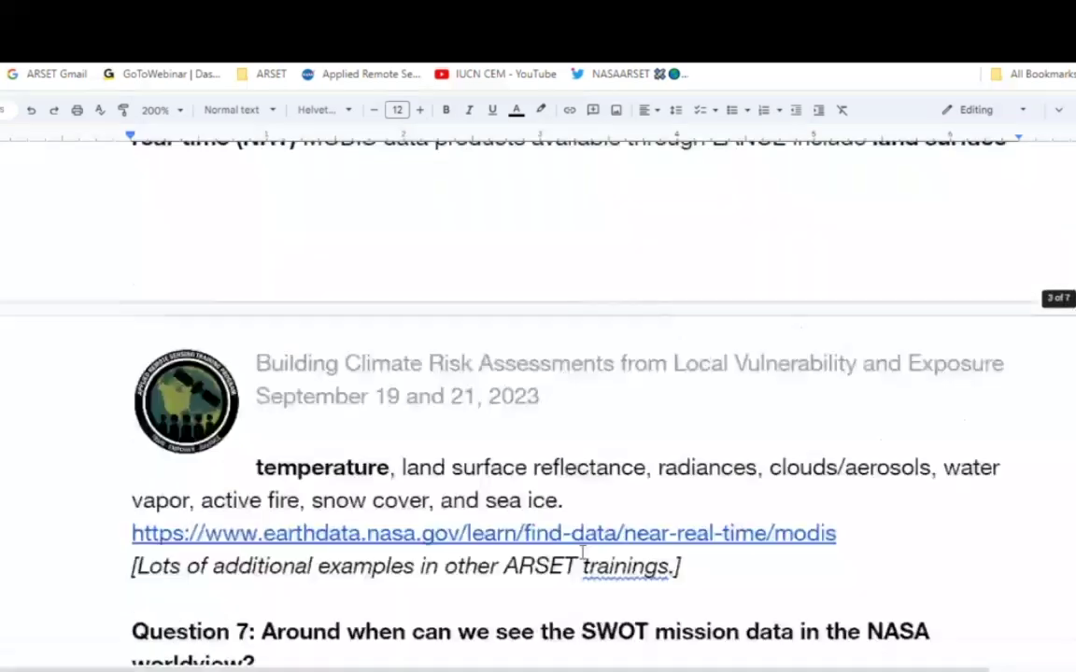
scroll(588, 556, up, 10)
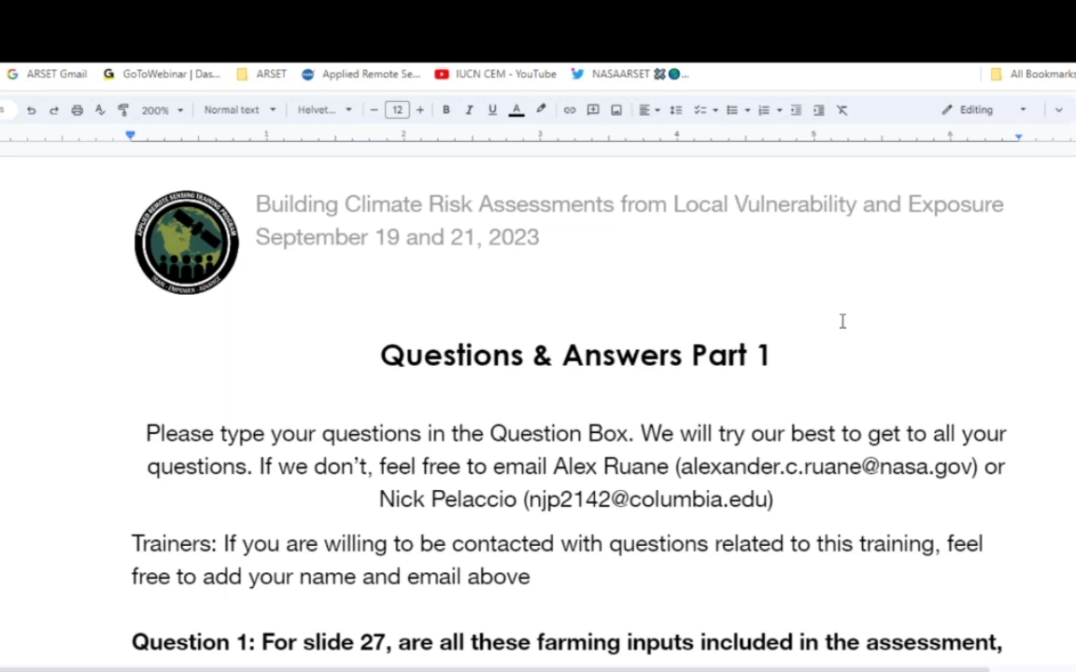
key(ctrl+z)
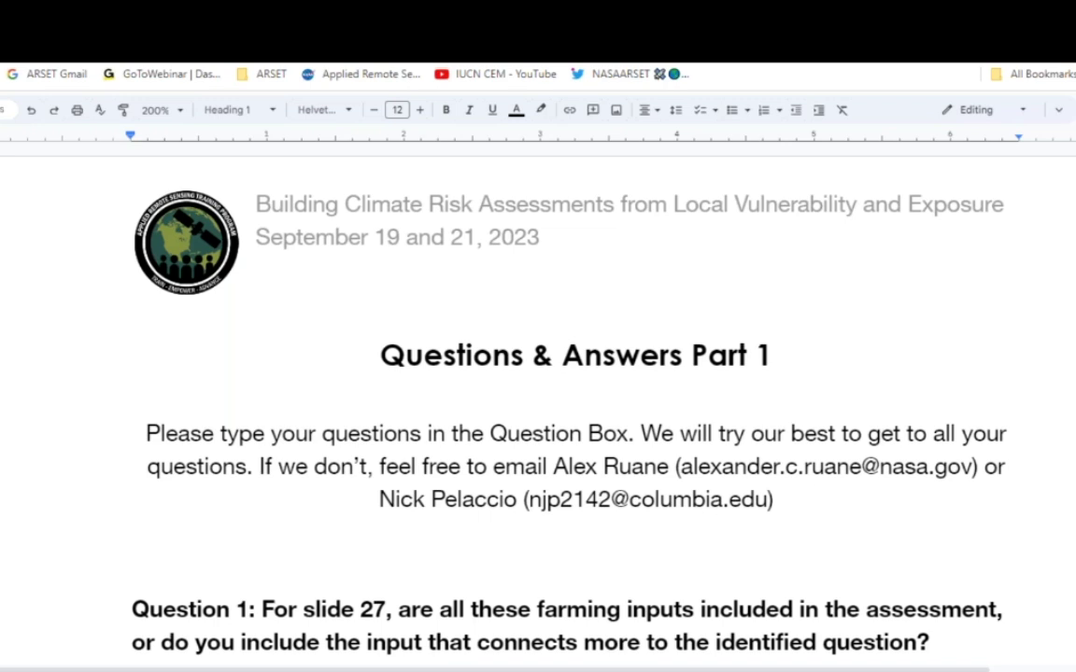